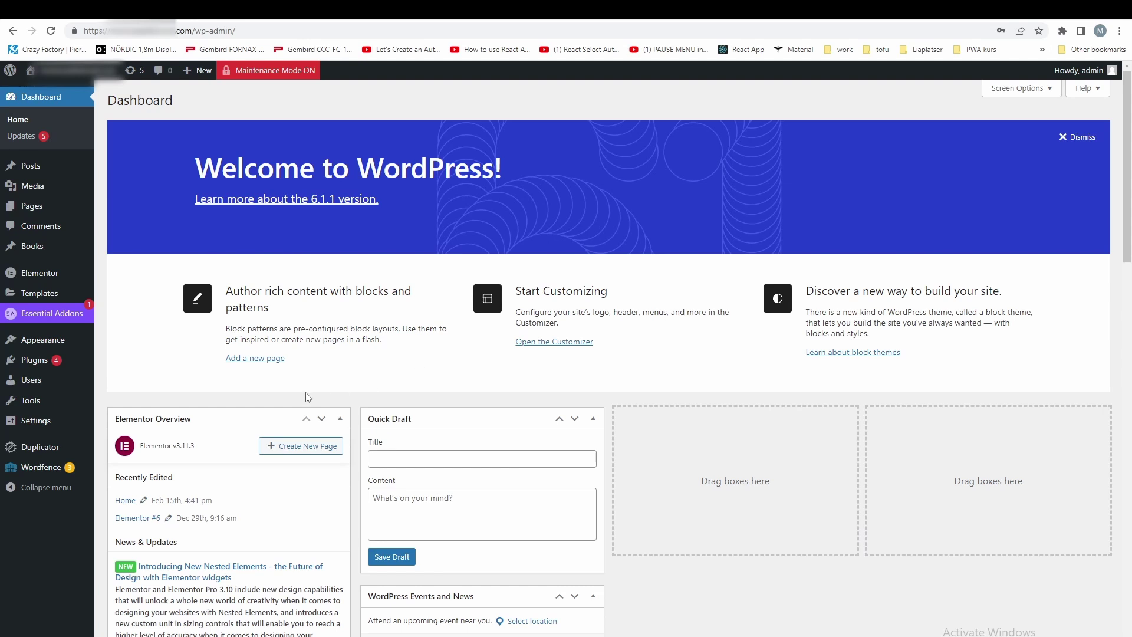
Step: Open Duplicator's Packages page in a new browser tab and start a new package
mouse_move(70, 451)
right_click(133, 450)
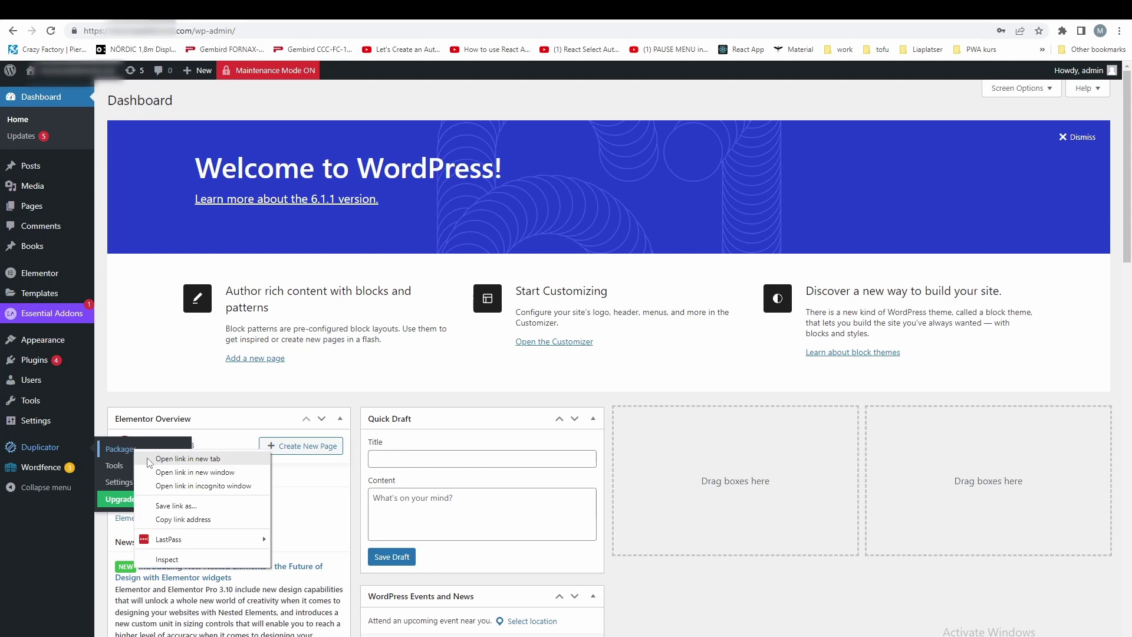
click(148, 459)
key(ctrl+Tab)
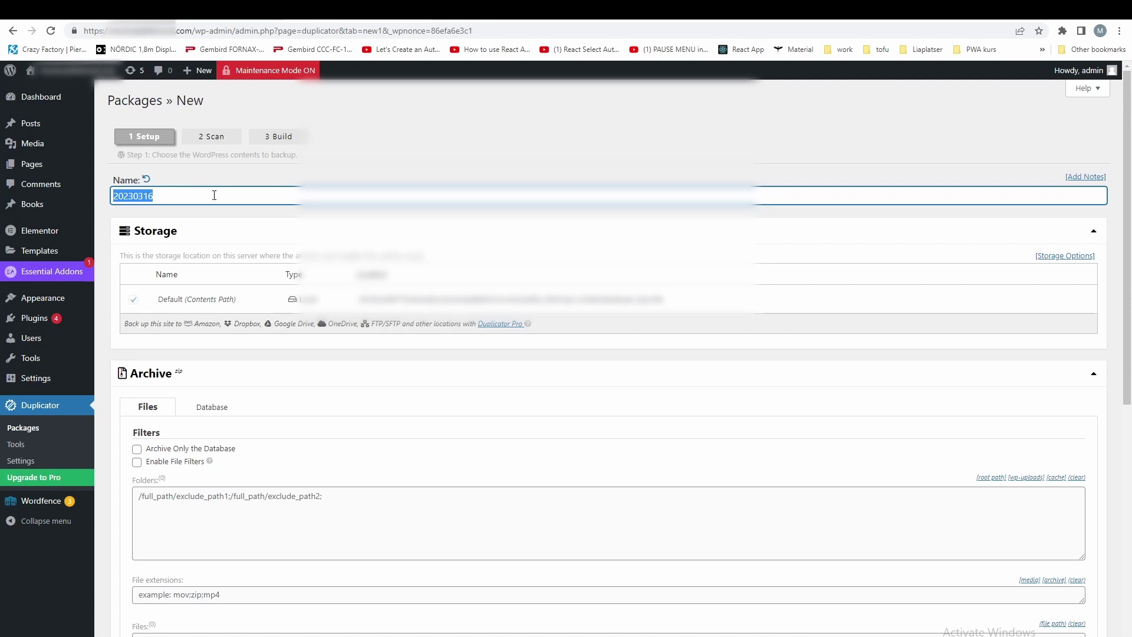
Step: Replace the default name of the new package with "staging"
click(197, 197)
key(BackSpace)
key(BackSpace)
key(BackSpace)
key(BackSpace)
key(BackSpace)
key(BackSpace)
key(BackSpace)
Step: Leave the archive filters and database prefills at their defaults, run the site scan, and dismiss the offer to save the password
scroll(255, 420, down, 3)
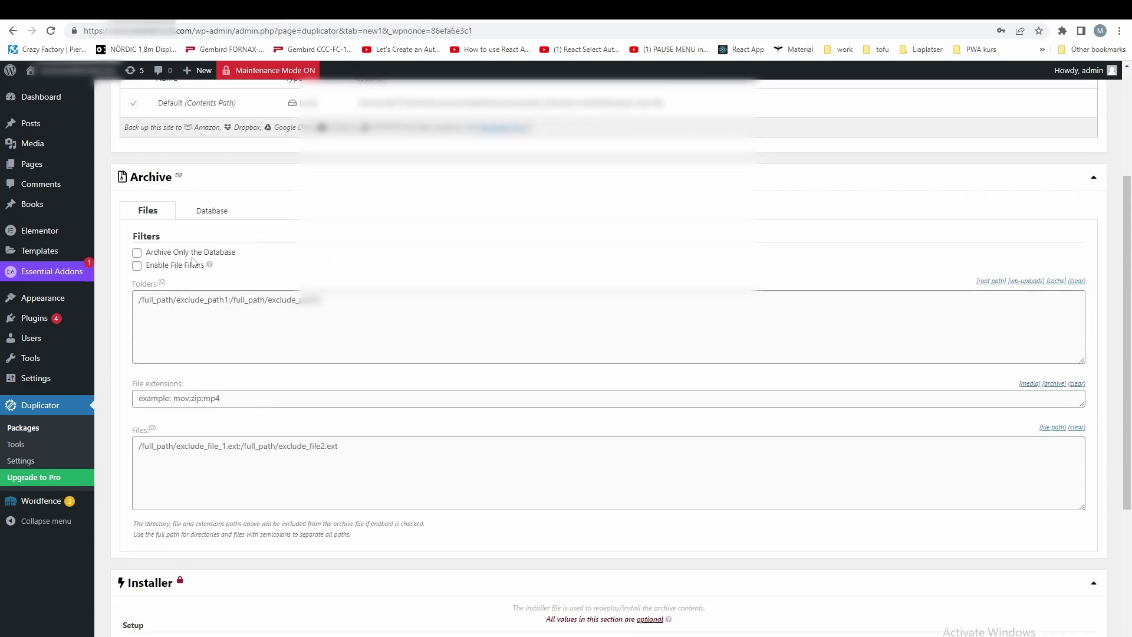
scroll(267, 281, down, 3)
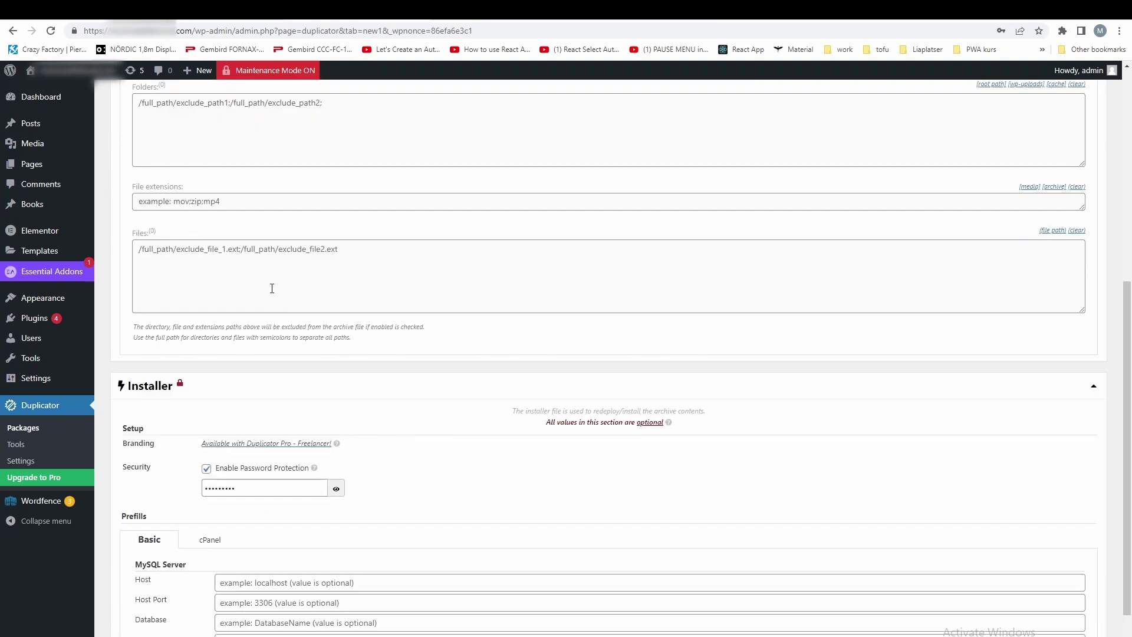
scroll(272, 288, down, 2)
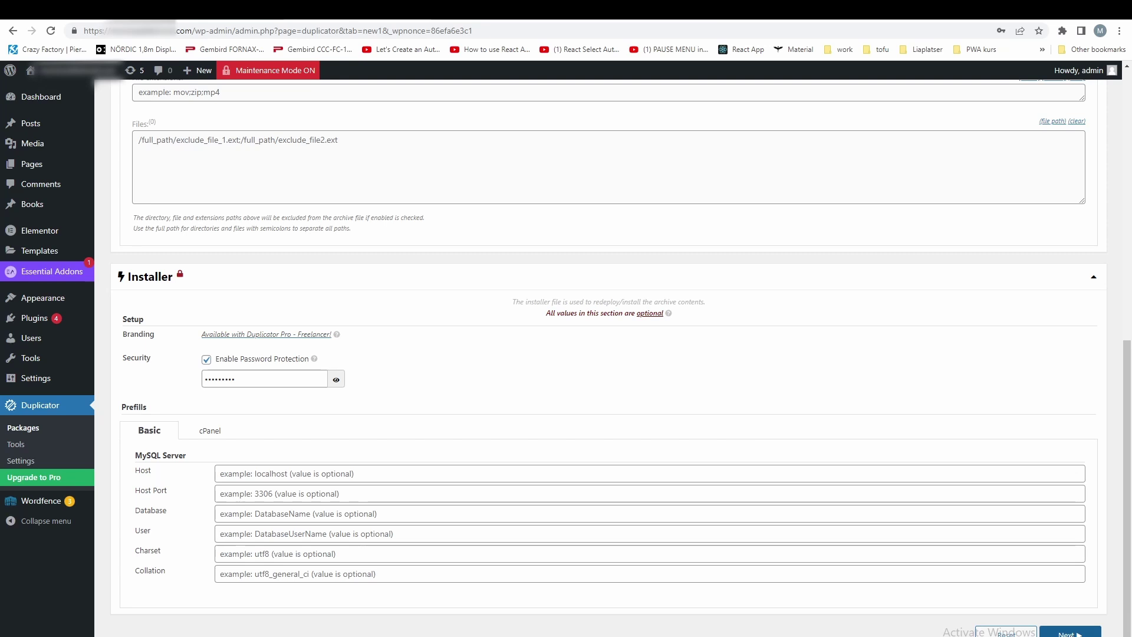
click(1070, 634)
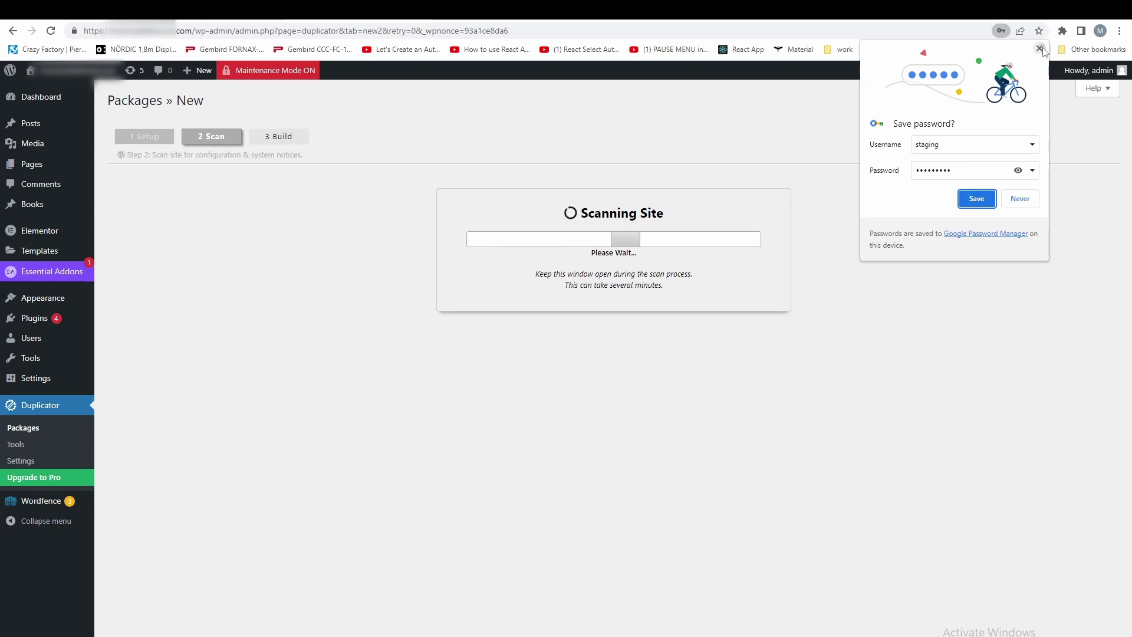
click(1040, 48)
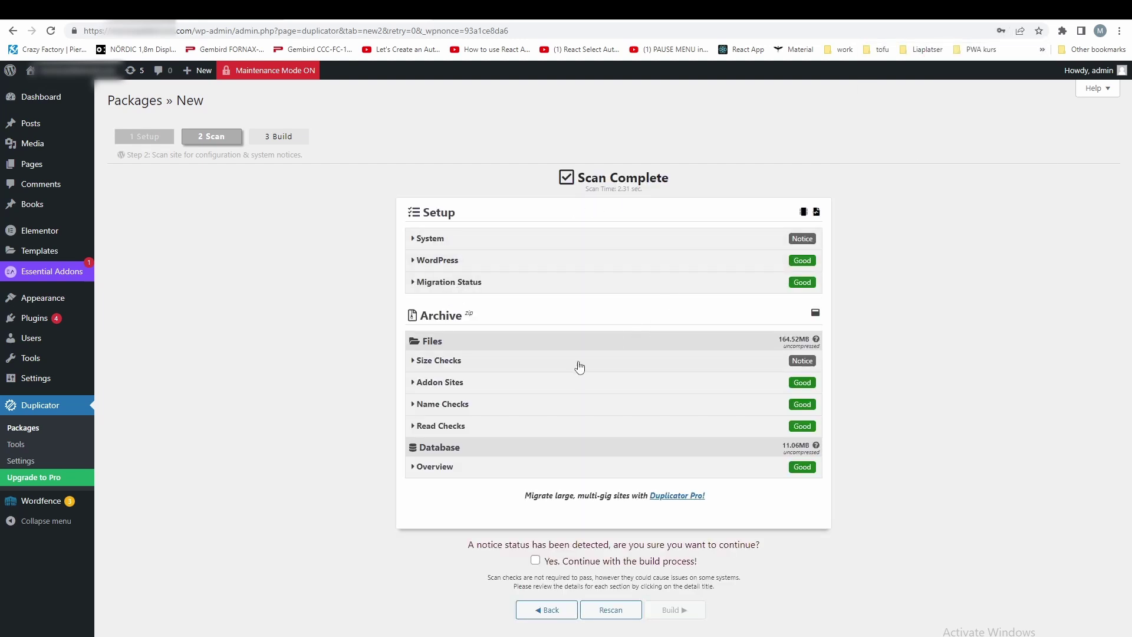
Step: Examine the details of the System and Size Checks notices in the scan results
click(561, 239)
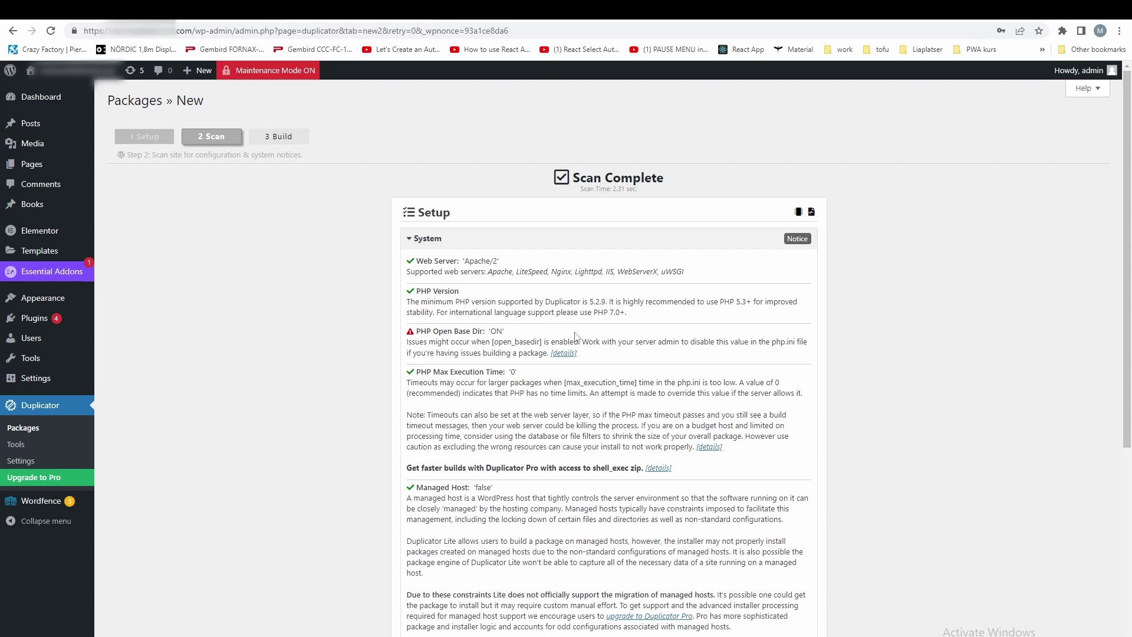
click(553, 241)
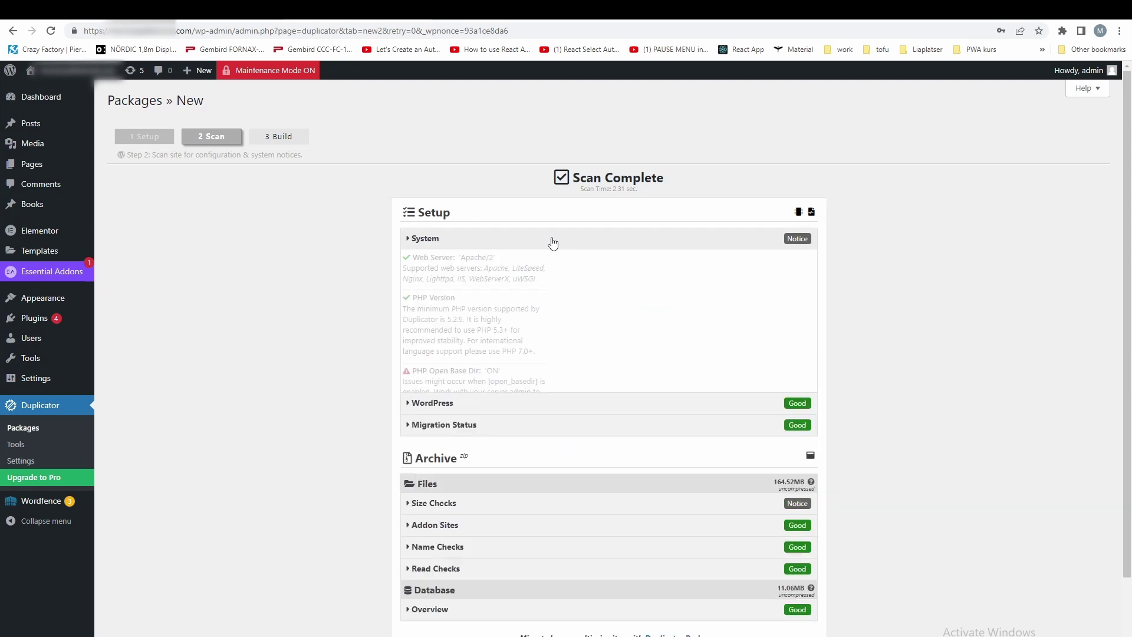
click(558, 362)
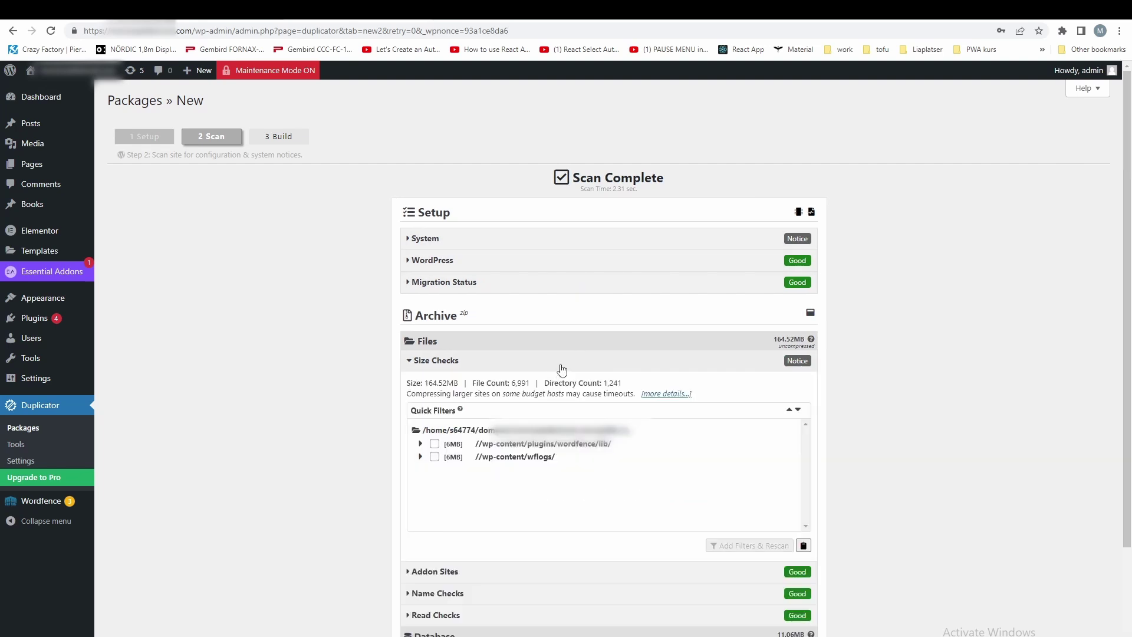
click(561, 366)
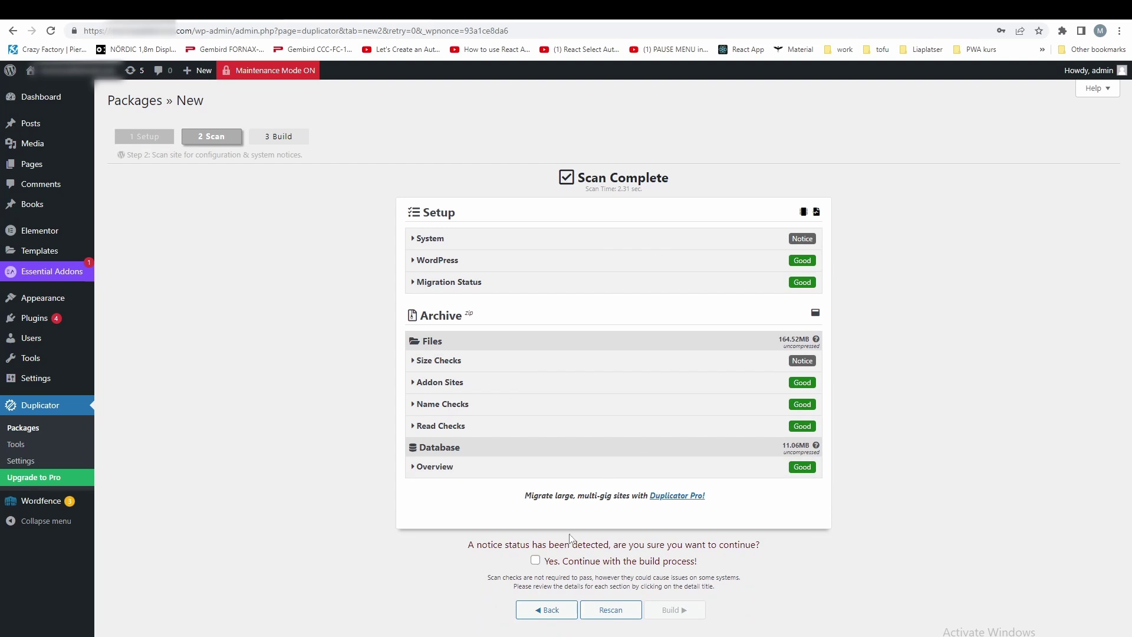
Step: Build the package despite the scan notices and download both the installer and archive files
click(536, 562)
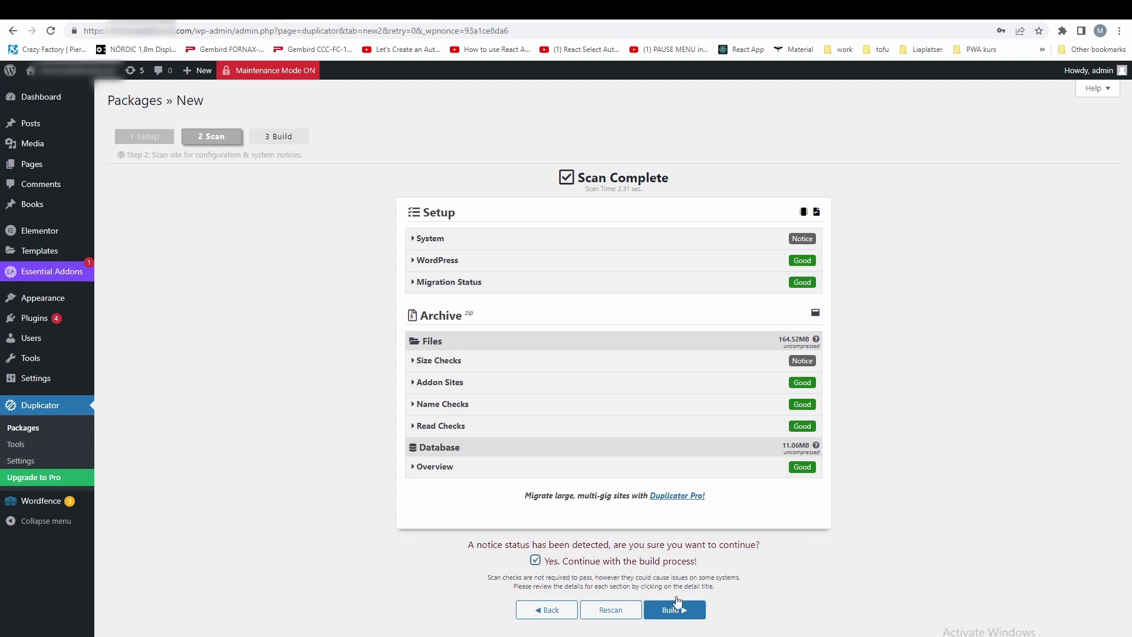
click(697, 616)
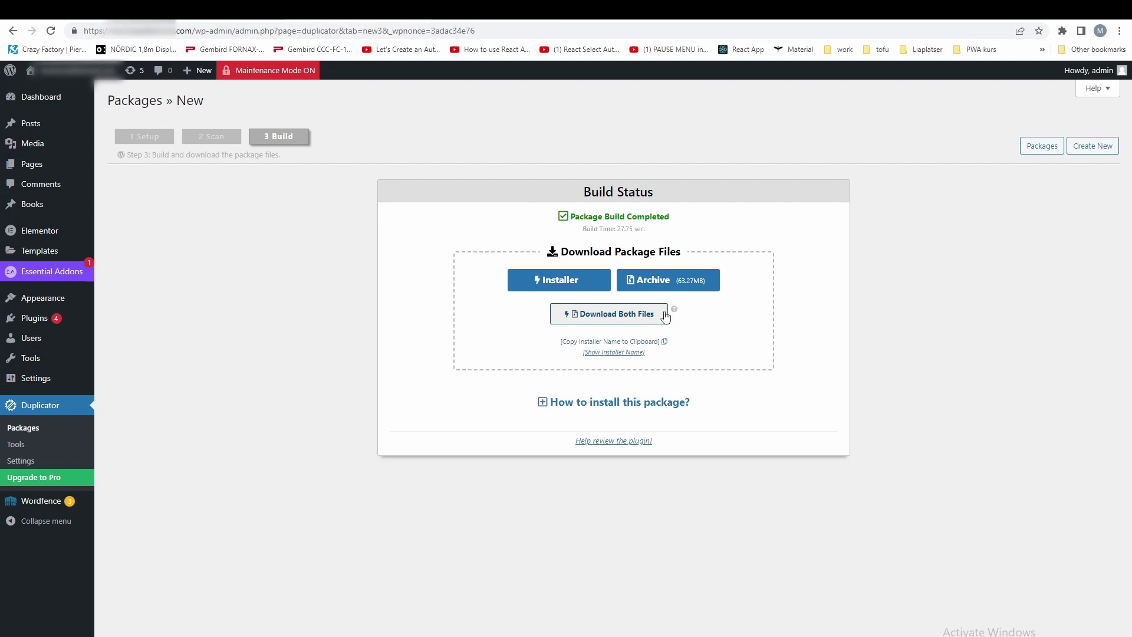
click(622, 321)
Step: Bring up the Downloads folder, and switch to FileZilla to open the remote public_html/staging folder
click(277, 626)
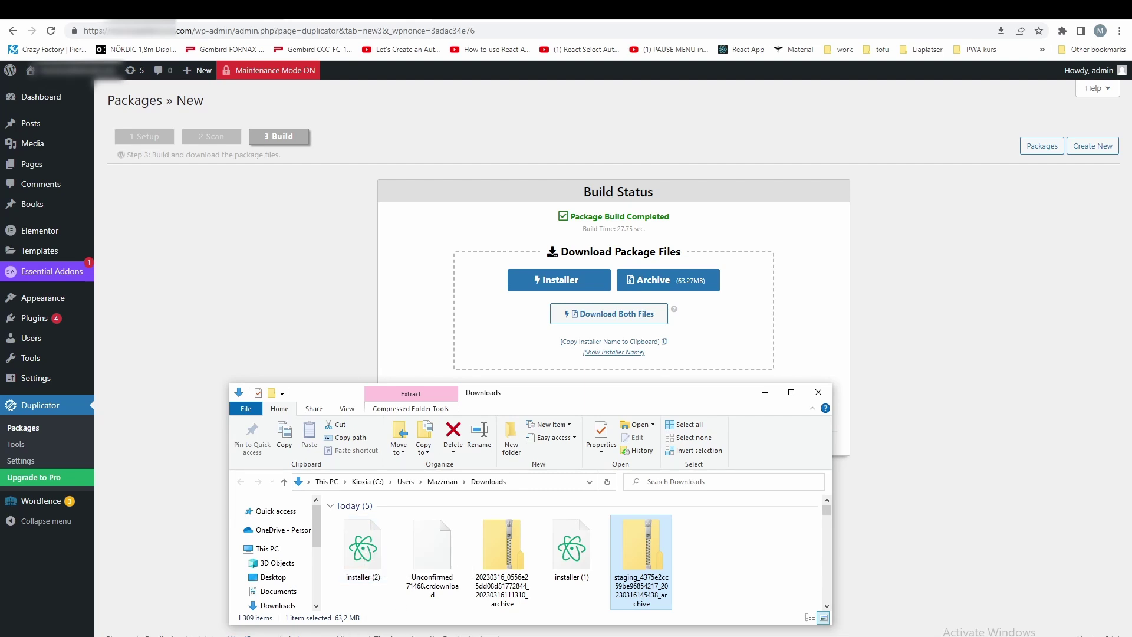
click(420, 625)
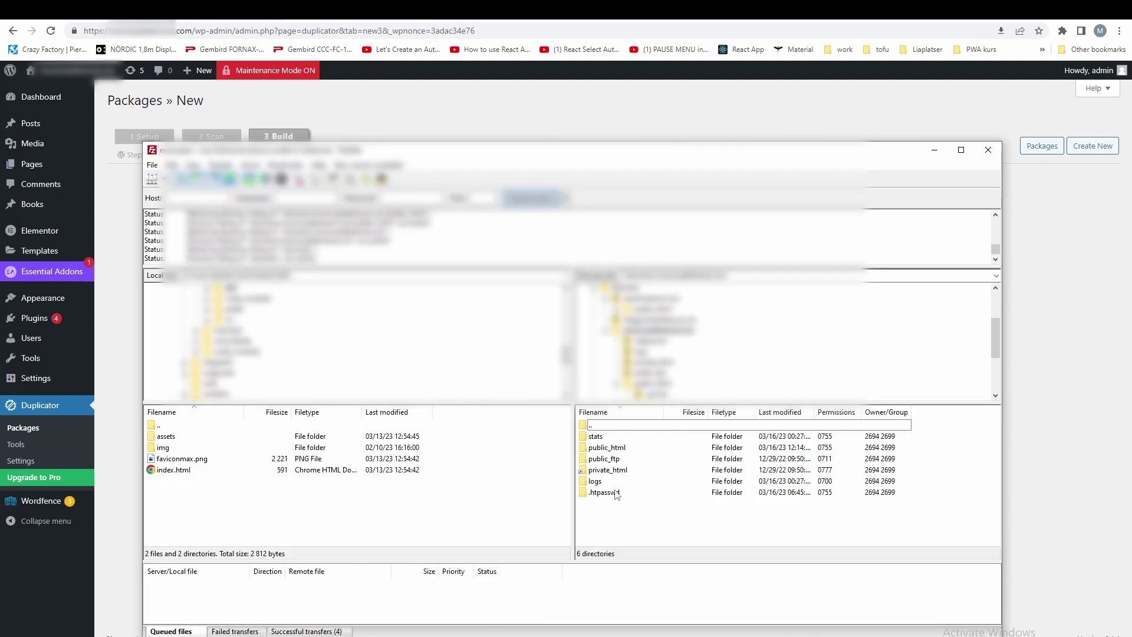
double_click(627, 448)
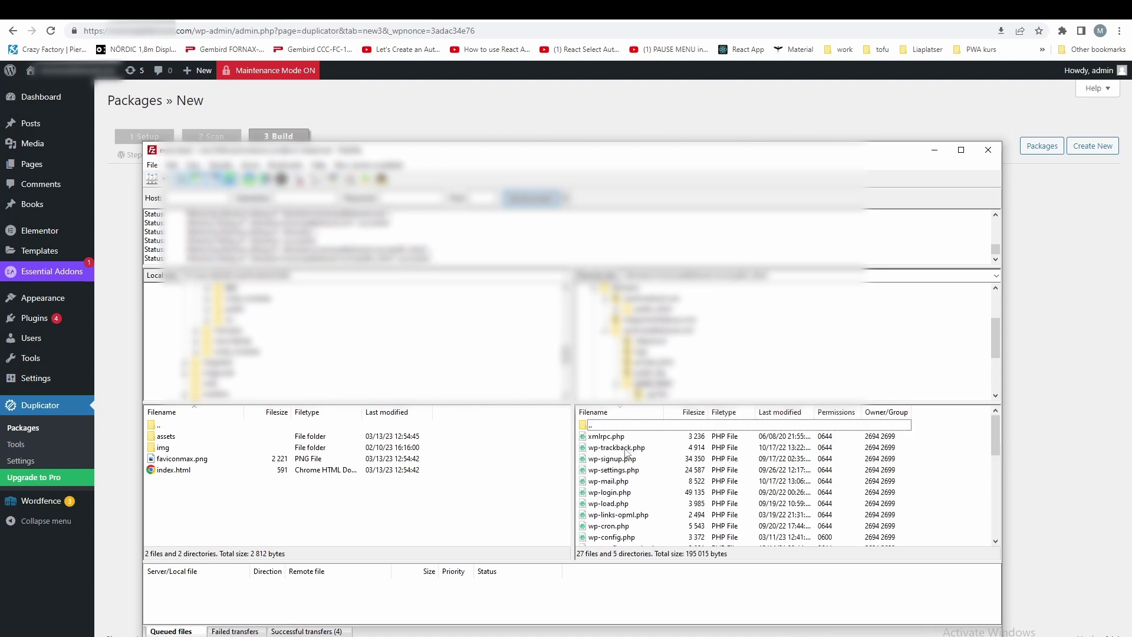
scroll(682, 480, down, 5)
scroll(682, 480, down, 1)
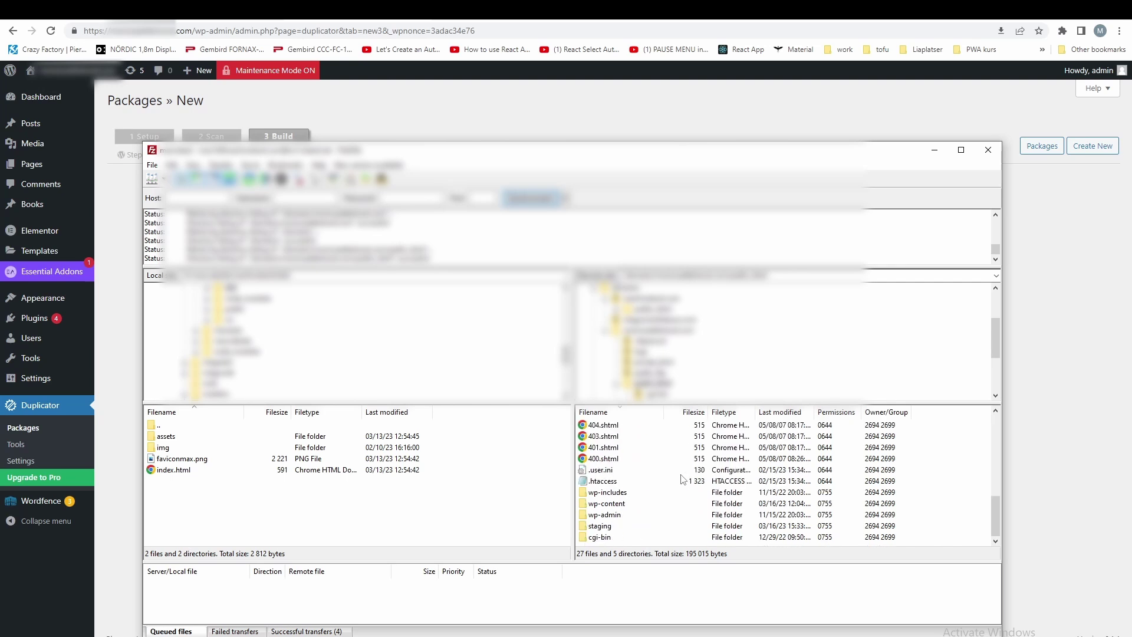
click(600, 527)
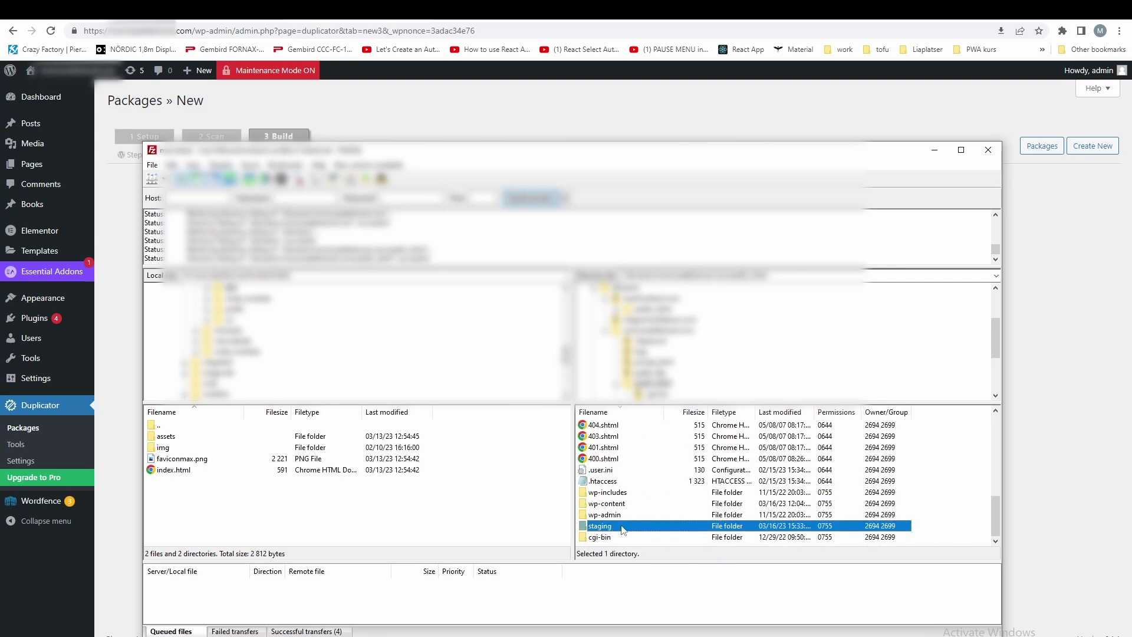
double_click(623, 529)
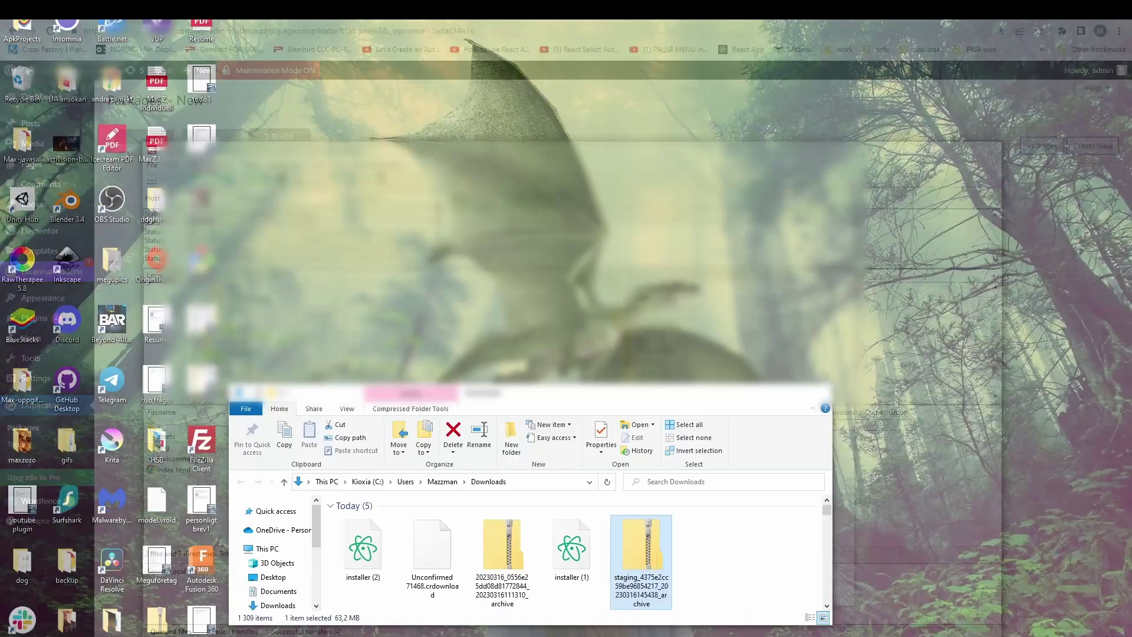
Step: Upload the staging archive and the "installer (2)" file from Downloads to the remote staging folder
click(251, 613)
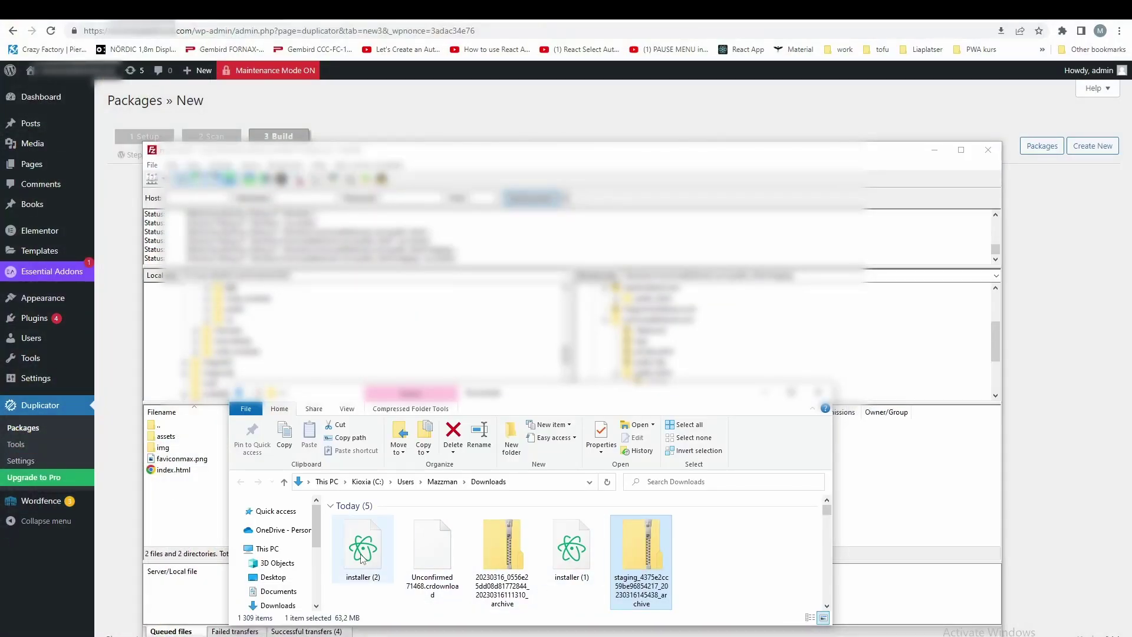
drag(643, 555, 894, 504)
click(696, 490)
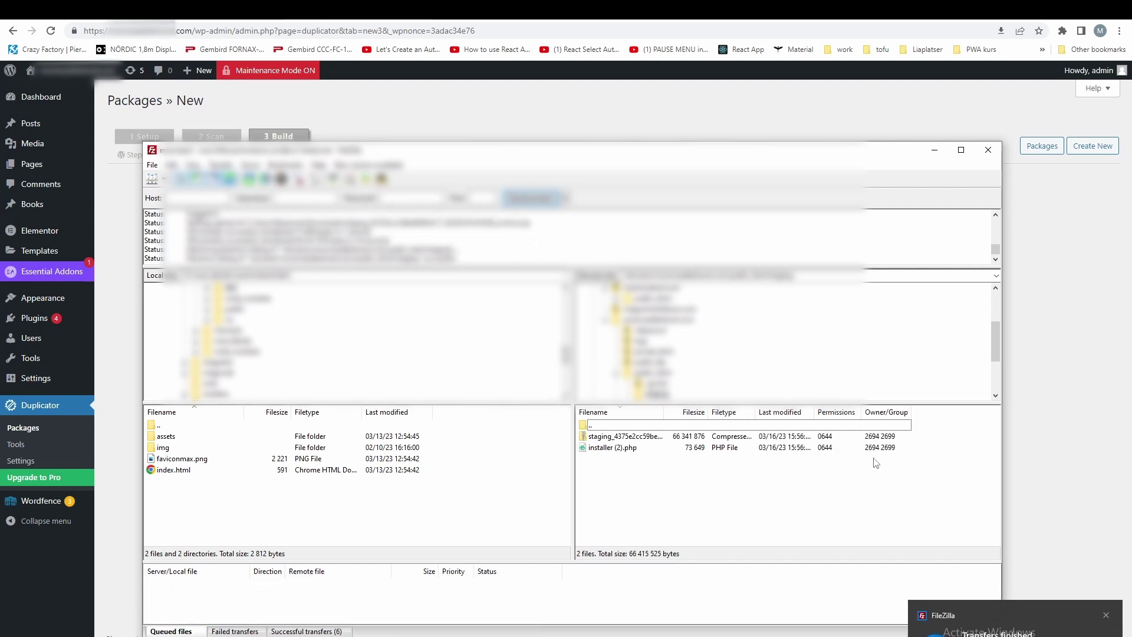
Step: Rename the uploaded "installer (2).php" on the server to "installer.php"
click(649, 449)
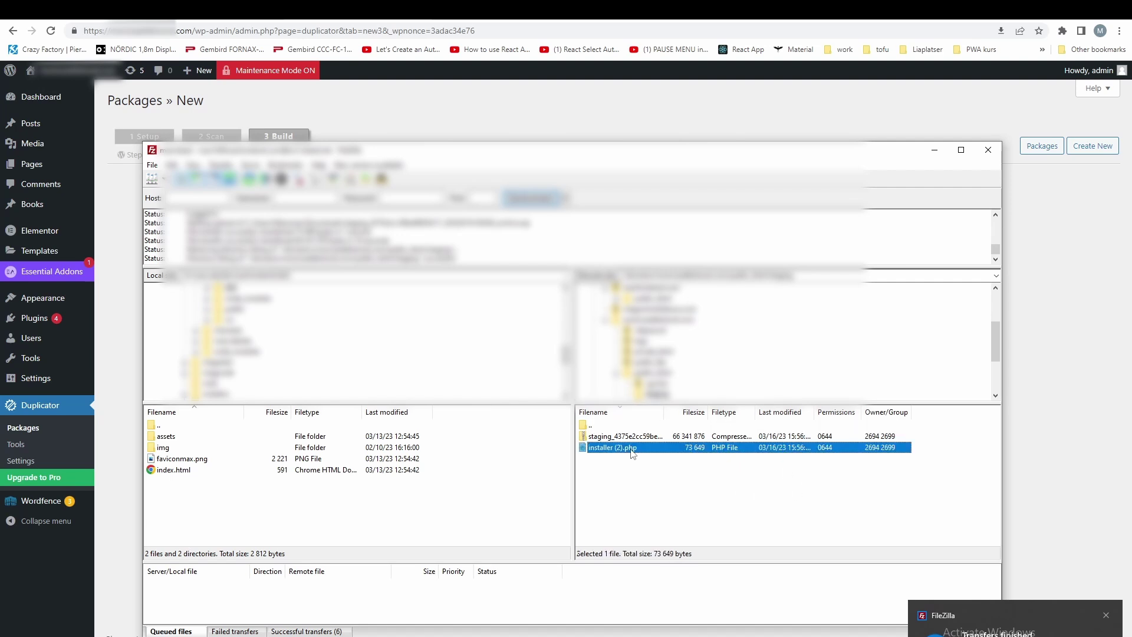
right_click(607, 450)
click(682, 570)
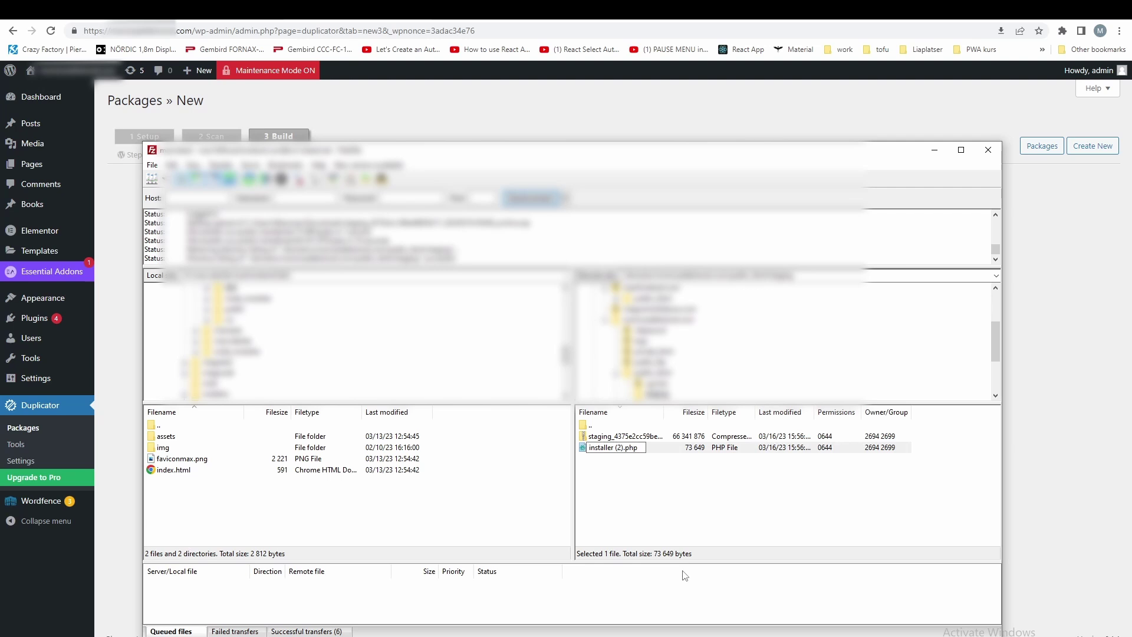
key(BackSpace)
key(BackSpace)
key(BackSpace)
key(BackSpace)
key(Return)
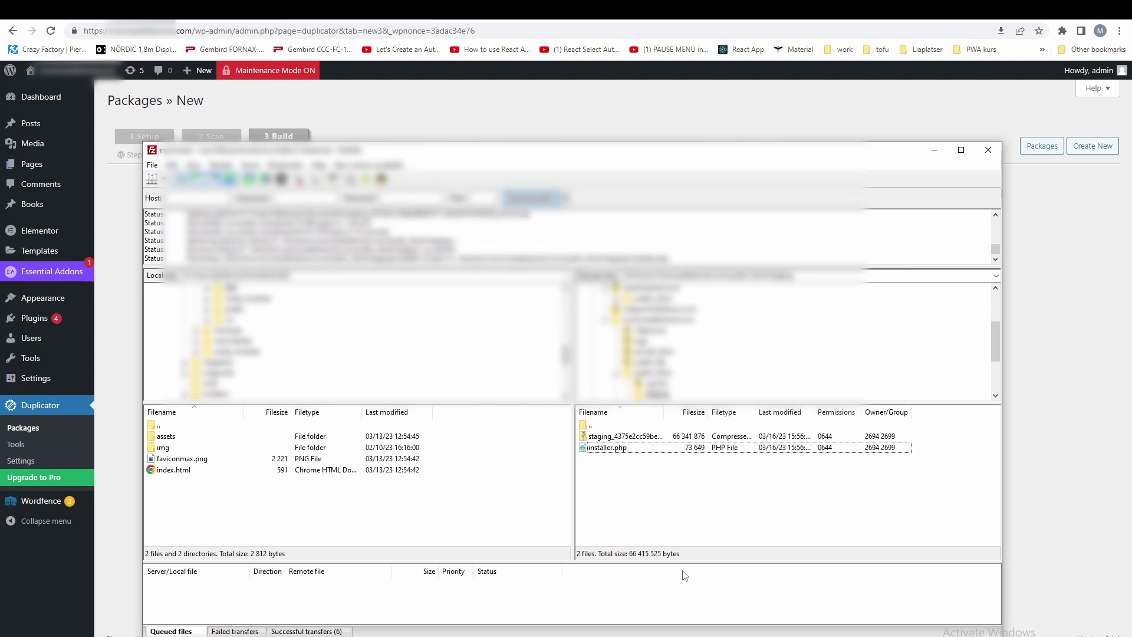
click(636, 451)
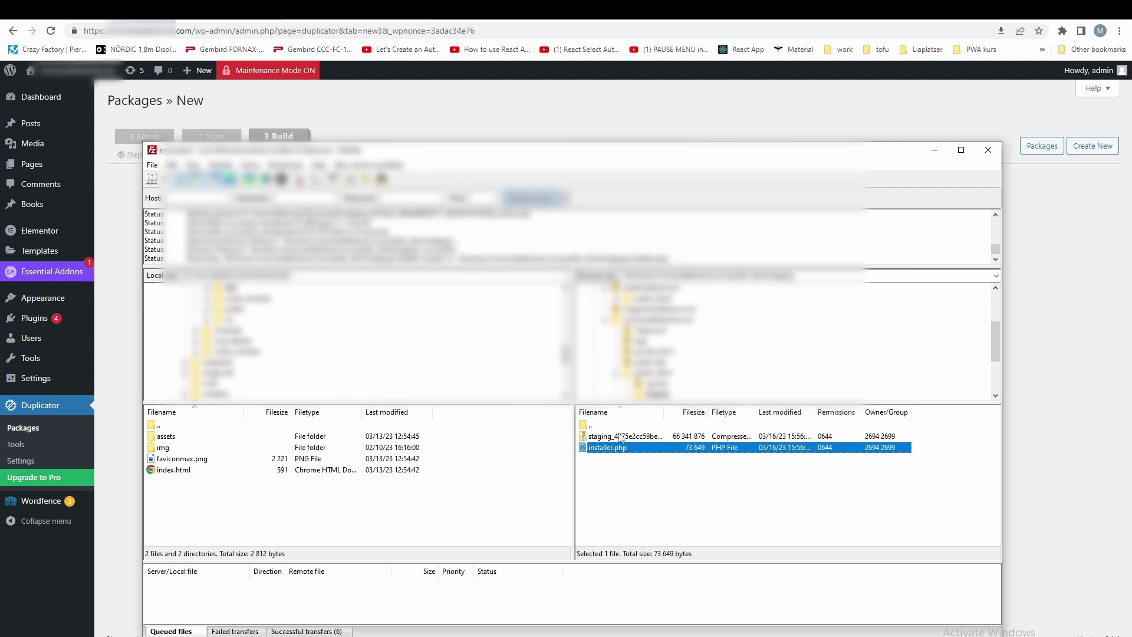
click(621, 438)
click(647, 475)
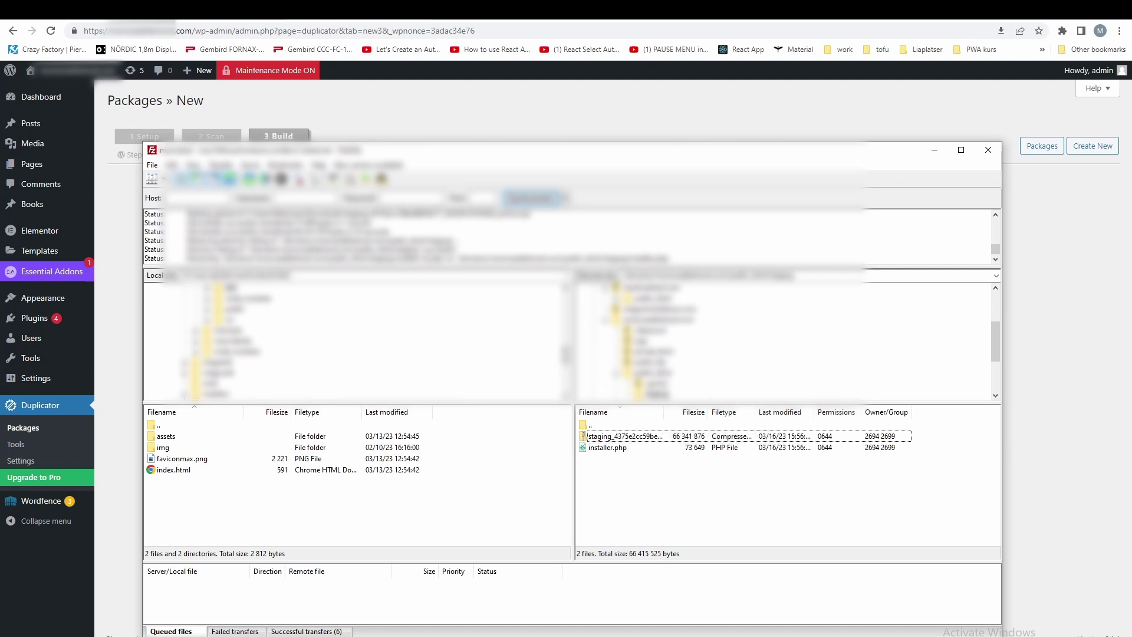
Step: Switch to the hosting control panel's View Database page and examine the staging database's user and access host
click(581, 10)
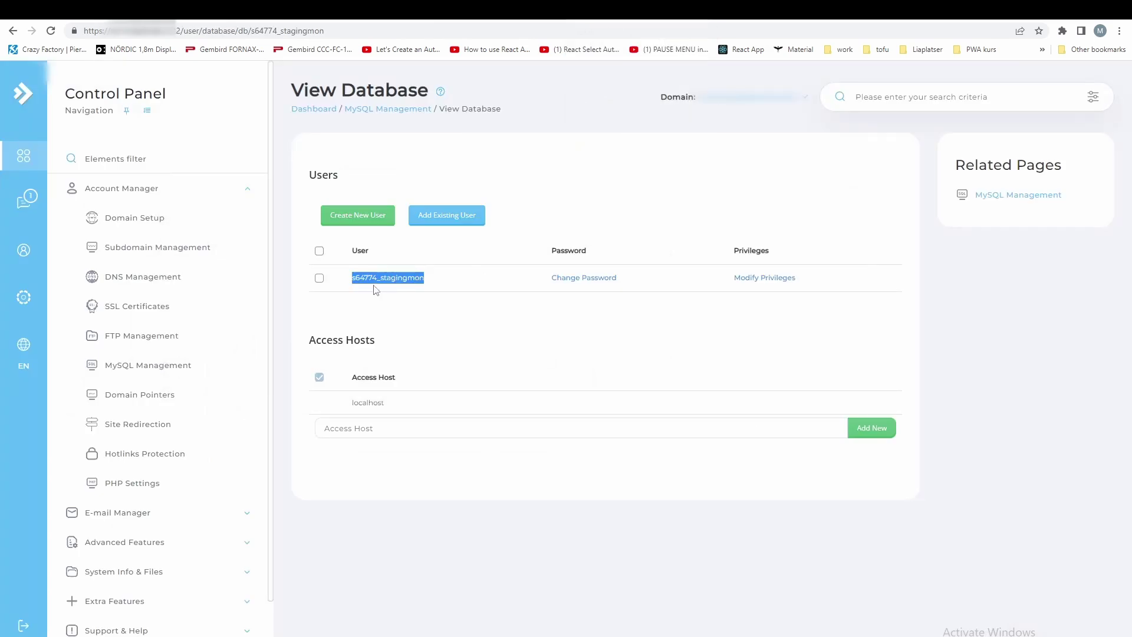
double_click(406, 284)
drag(339, 92, 408, 92)
click(409, 93)
drag(351, 277, 422, 285)
drag(352, 403, 384, 404)
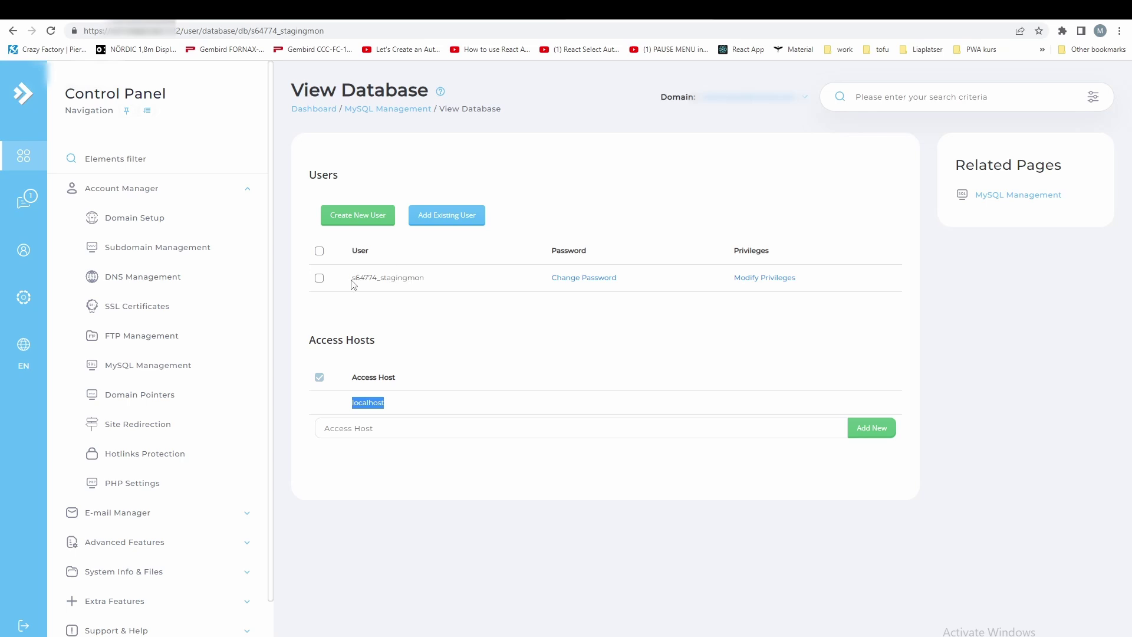
drag(352, 277, 425, 279)
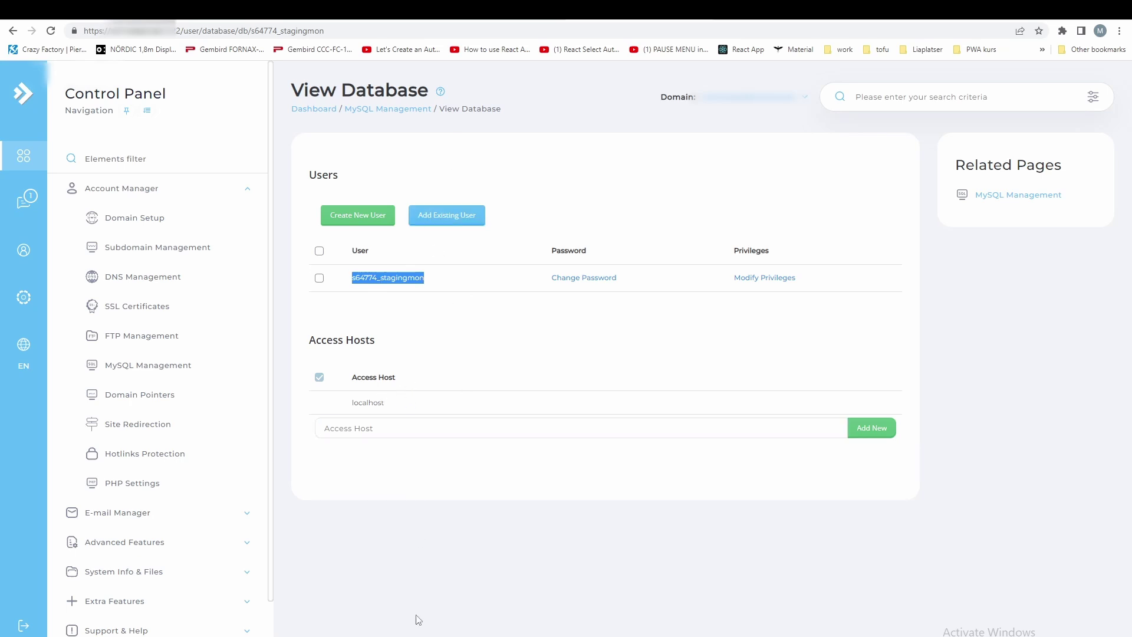
Step: Return to FileZilla and check the installer.php file in the remote staging folder
click(187, 635)
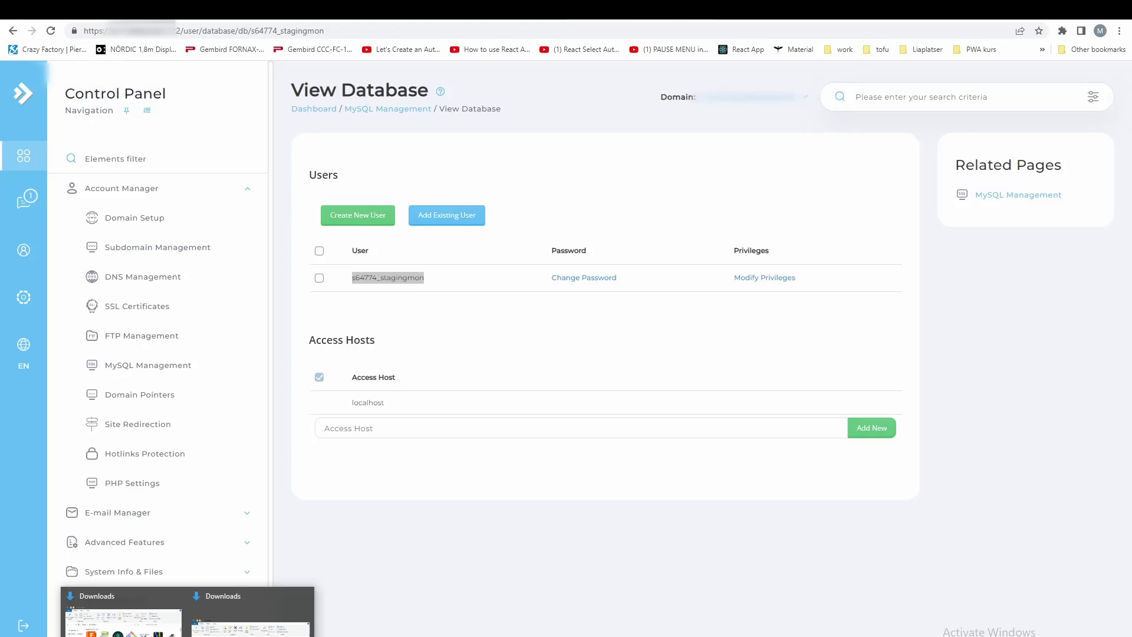
click(253, 636)
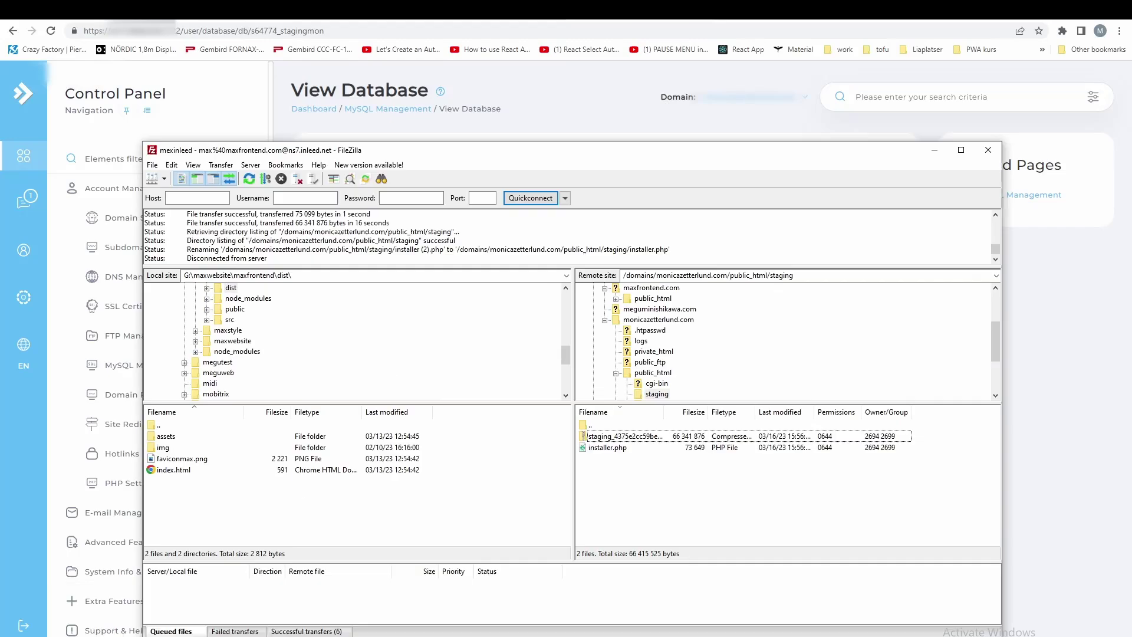
click(640, 450)
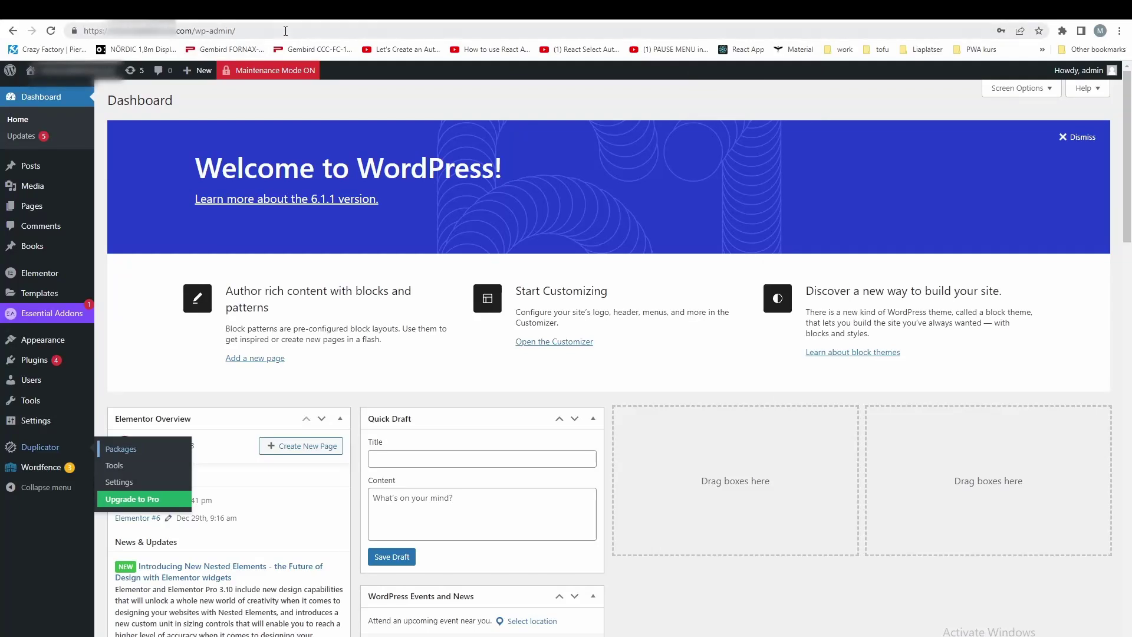
Step: Copy the site's wp-admin address and paste it into a new browser tab
click(207, 31)
click(207, 31)
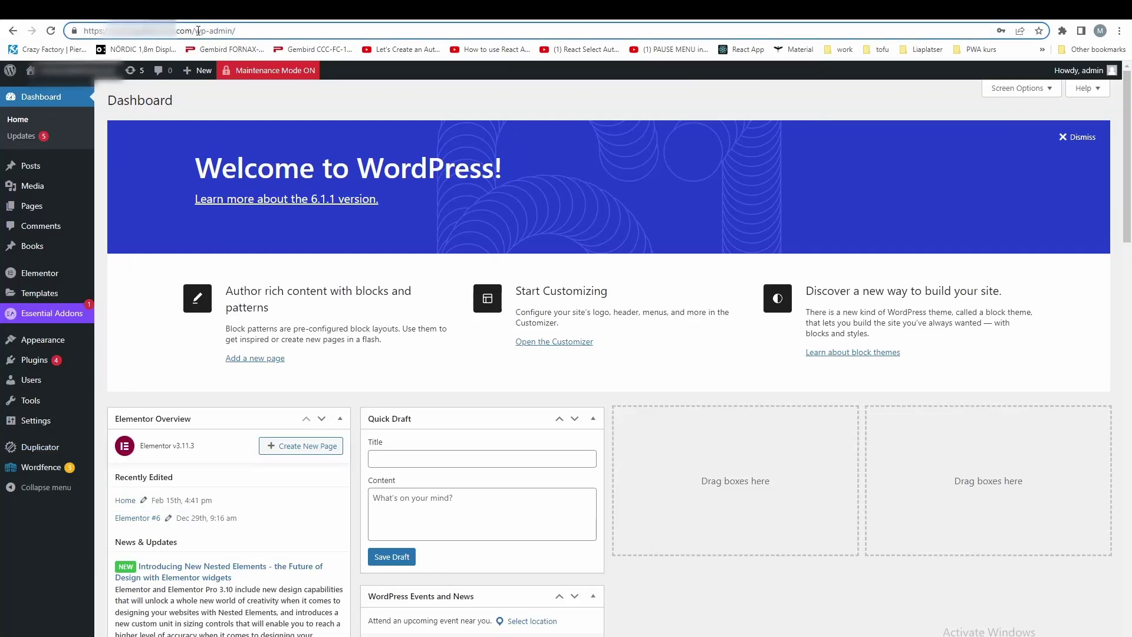
key(ctrl+a)
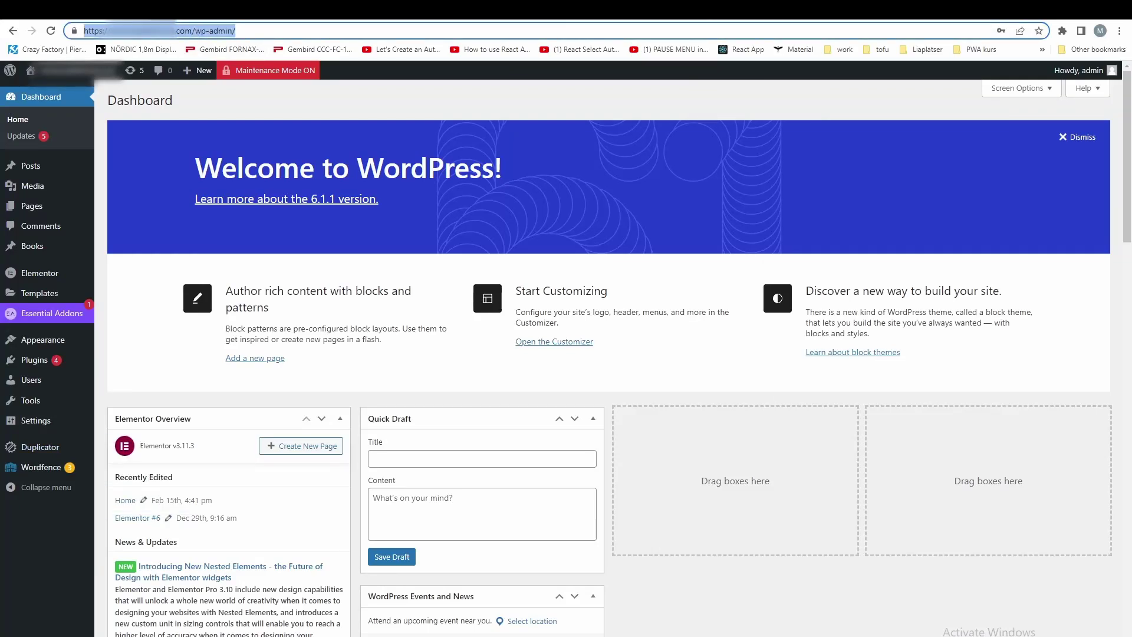
key(ctrl+c)
key(ctrl+t)
key(ctrl+v)
Step: Replace the wp-admin part of the address with staging/installer.php and load the installer page
drag(242, 31, 203, 31)
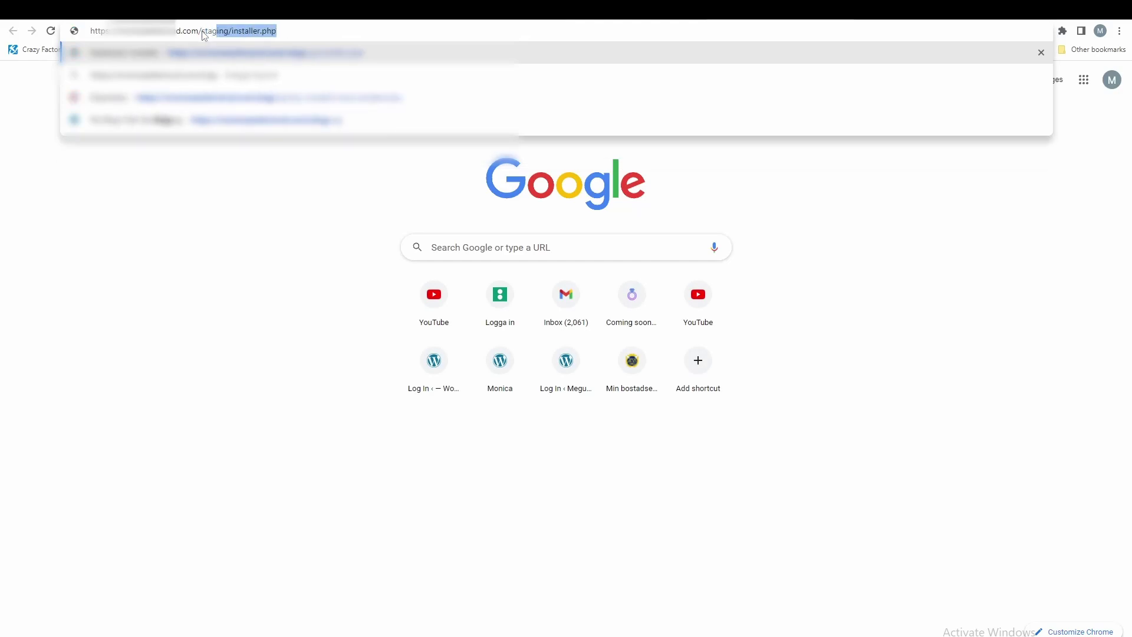
text(stagom)
key(BackSpace)
key(BackSpace)
text(ing)
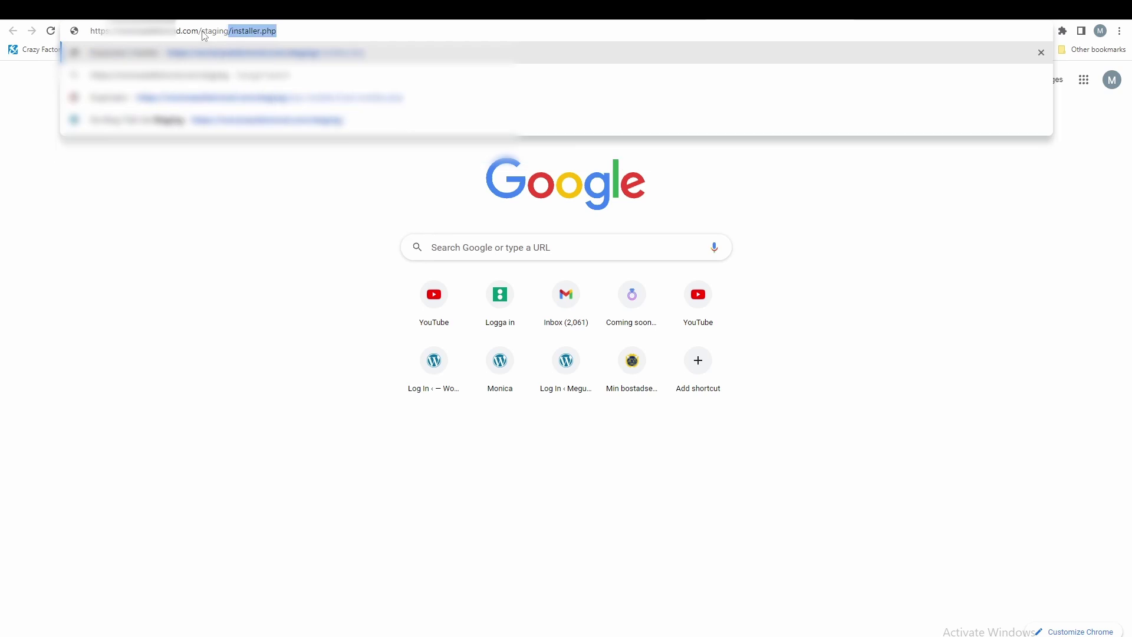
text(/installer)
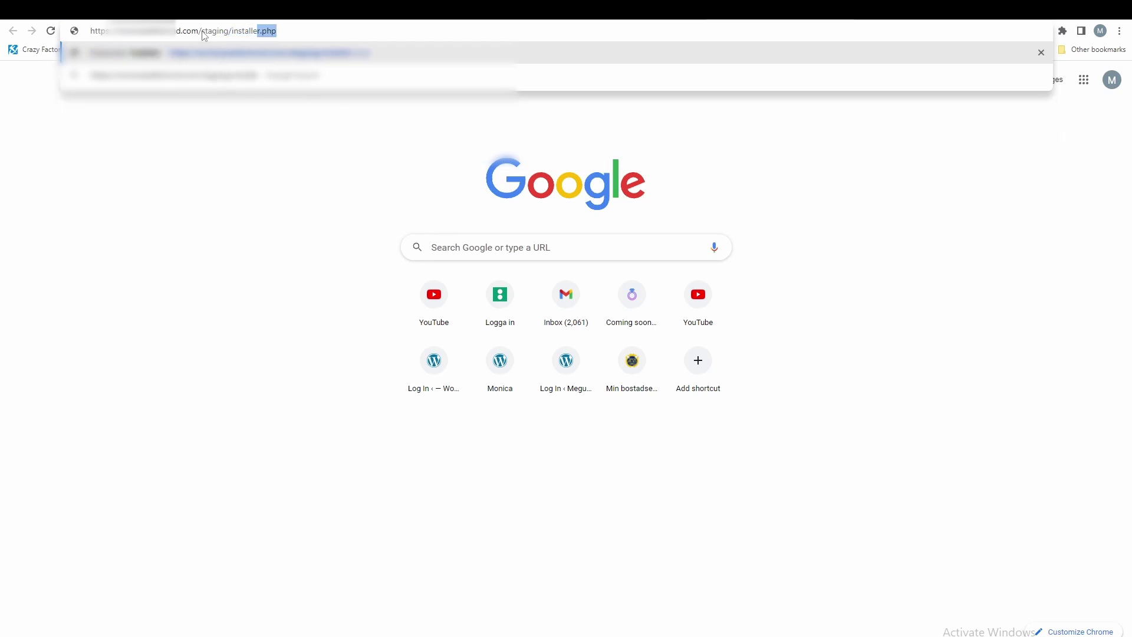
text(.php)
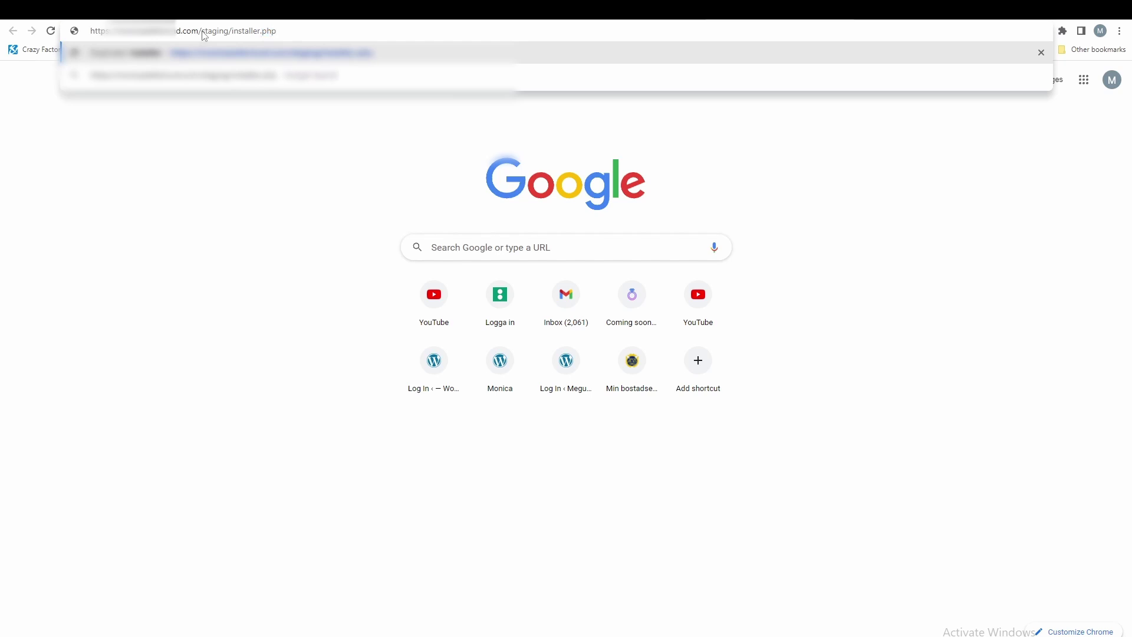
key(Return)
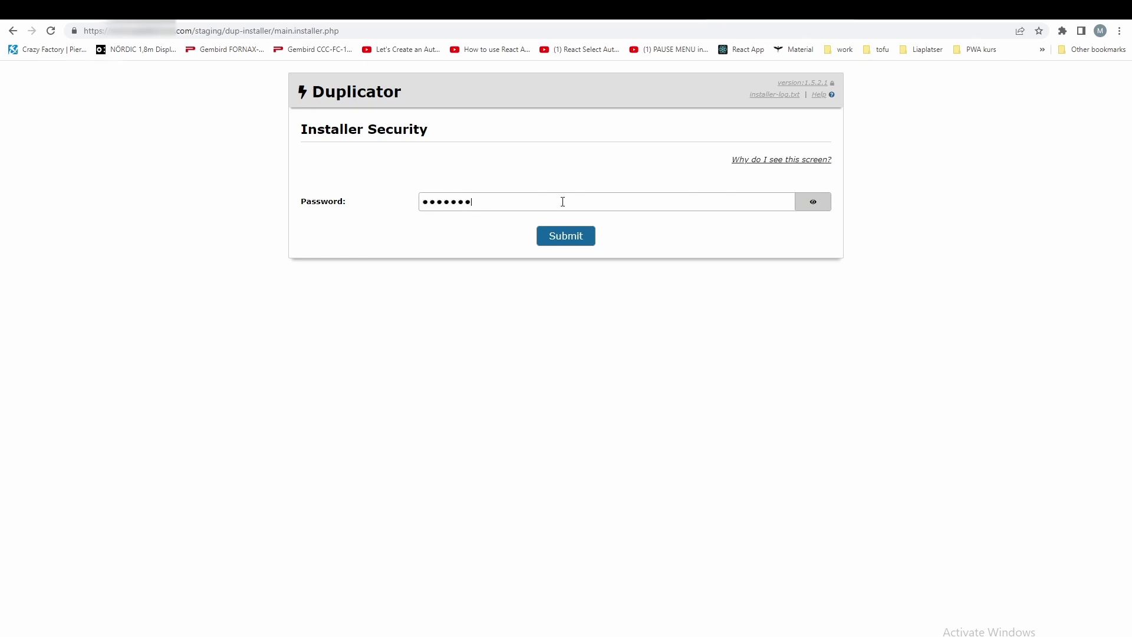
Step: Unlock the installer with its password, examine the archive file and site URL details, and return to the installation overview
click(561, 234)
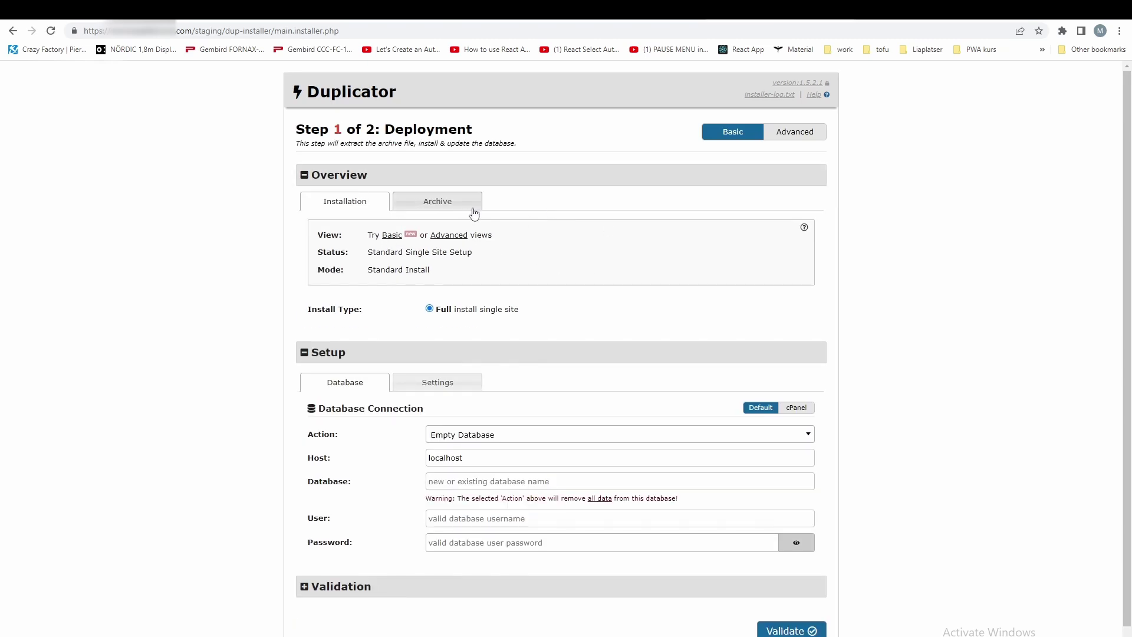
click(450, 207)
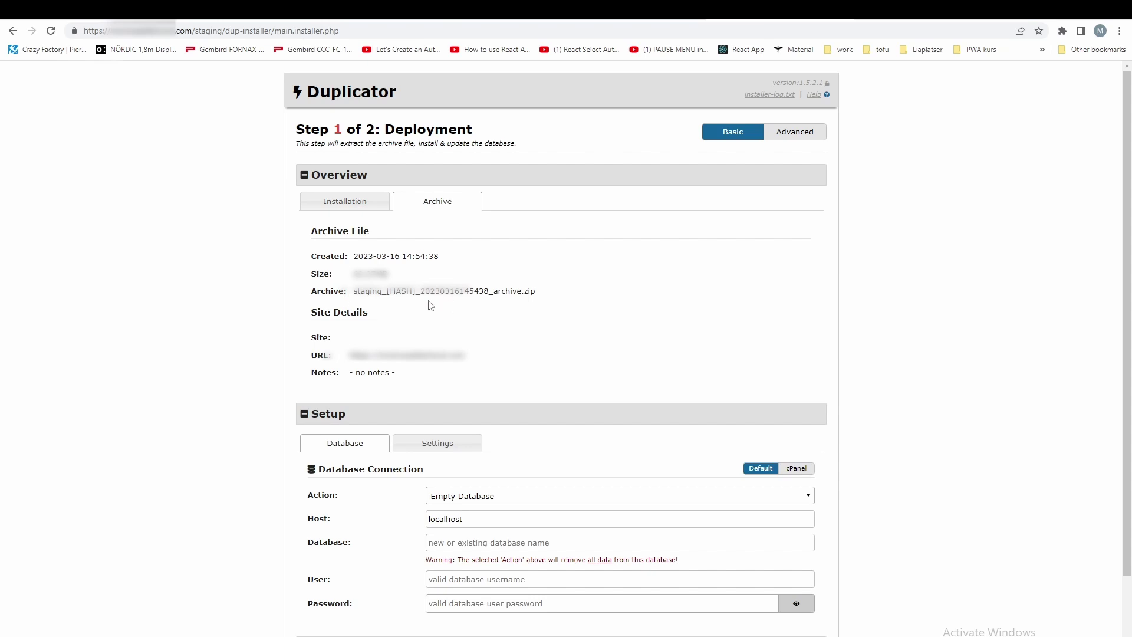
drag(343, 356, 469, 355)
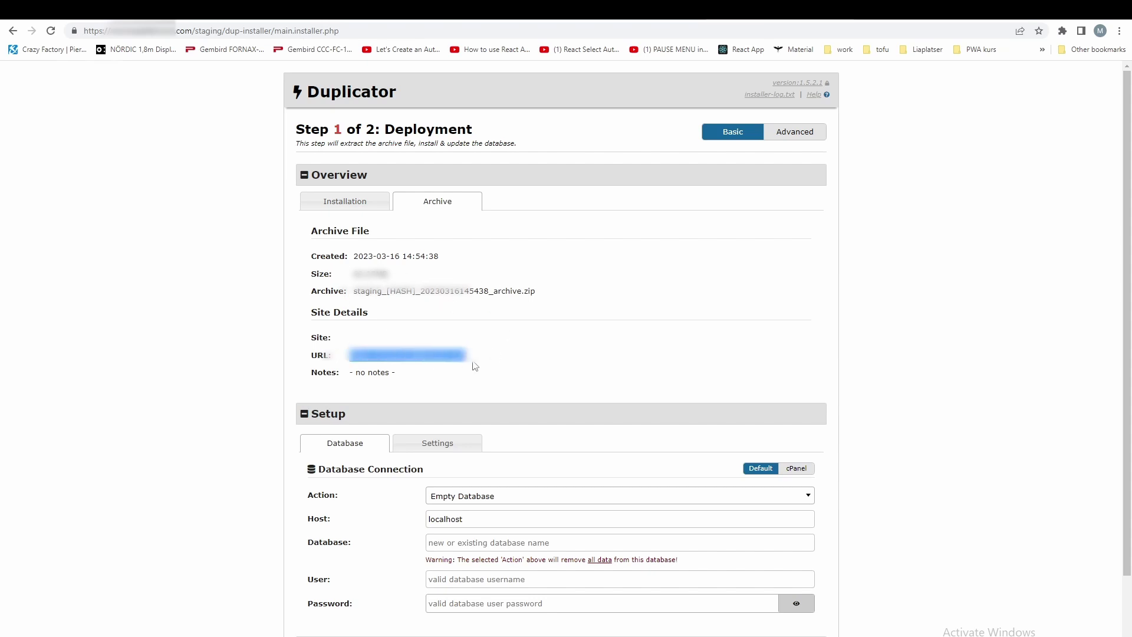
scroll(566, 379, down, 2)
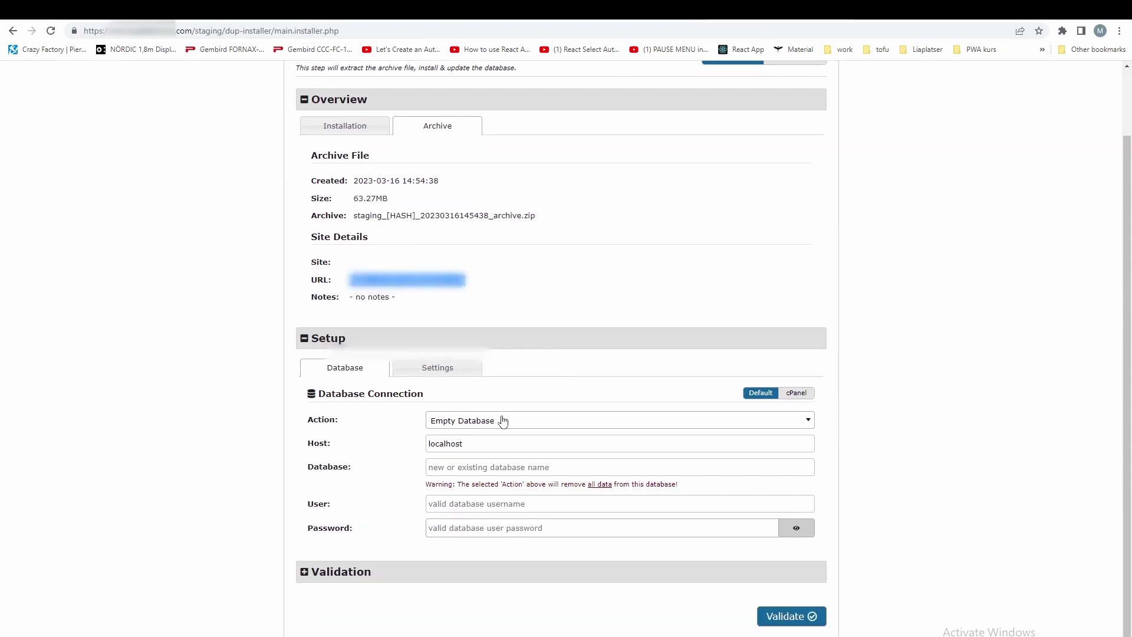
click(328, 131)
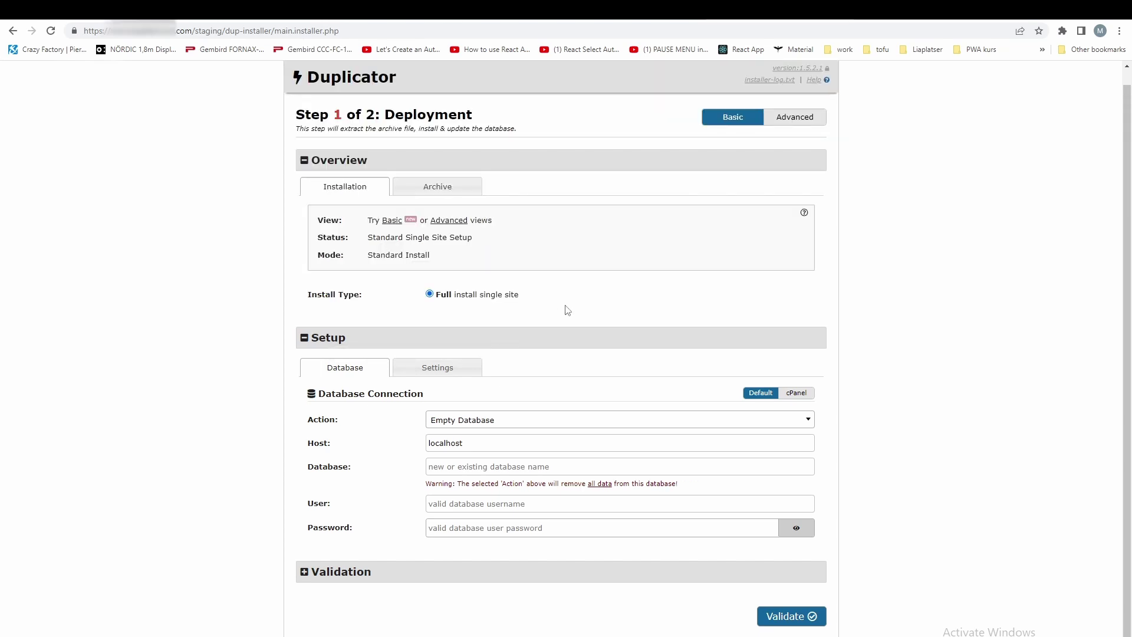
Step: Keep Empty Database as the database action and check the host against the access host in the hosting control panel
click(469, 421)
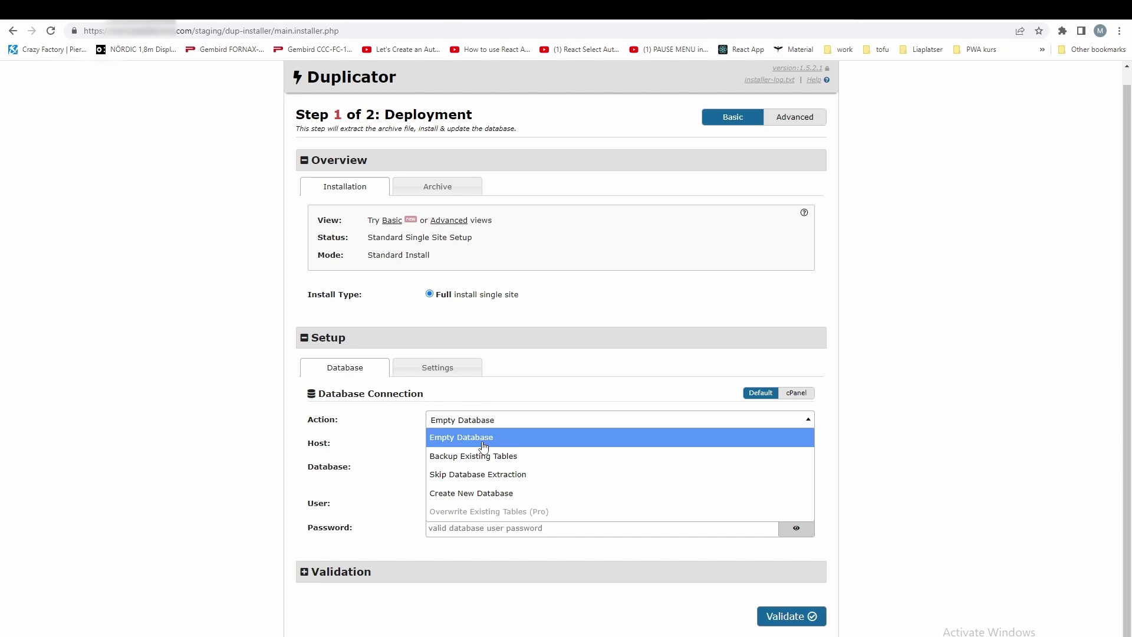
click(484, 446)
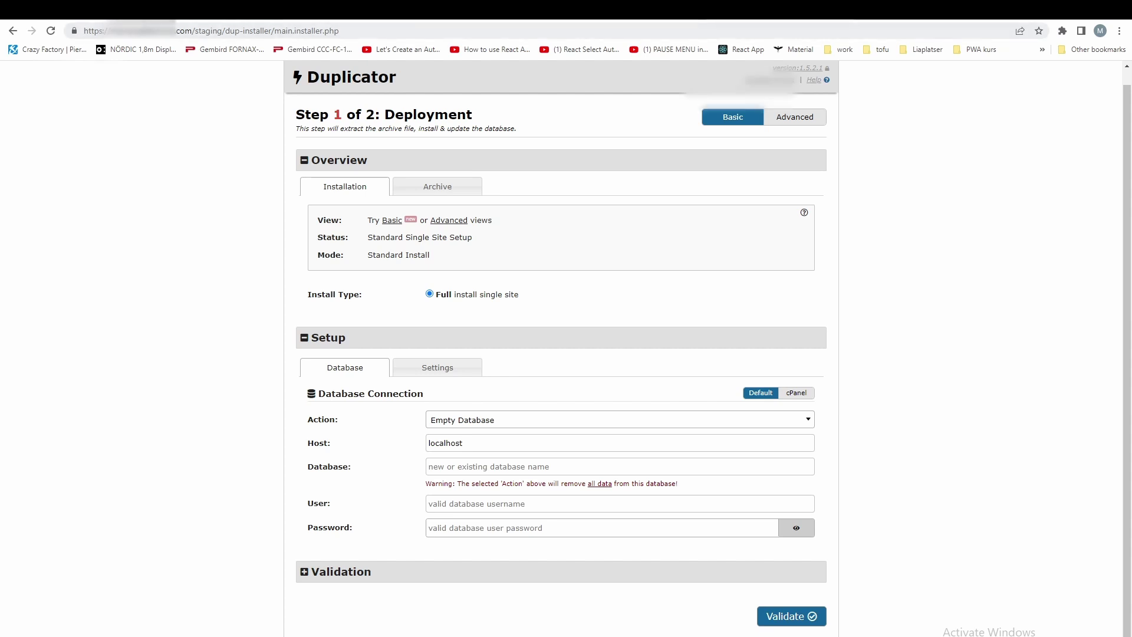
click(361, 19)
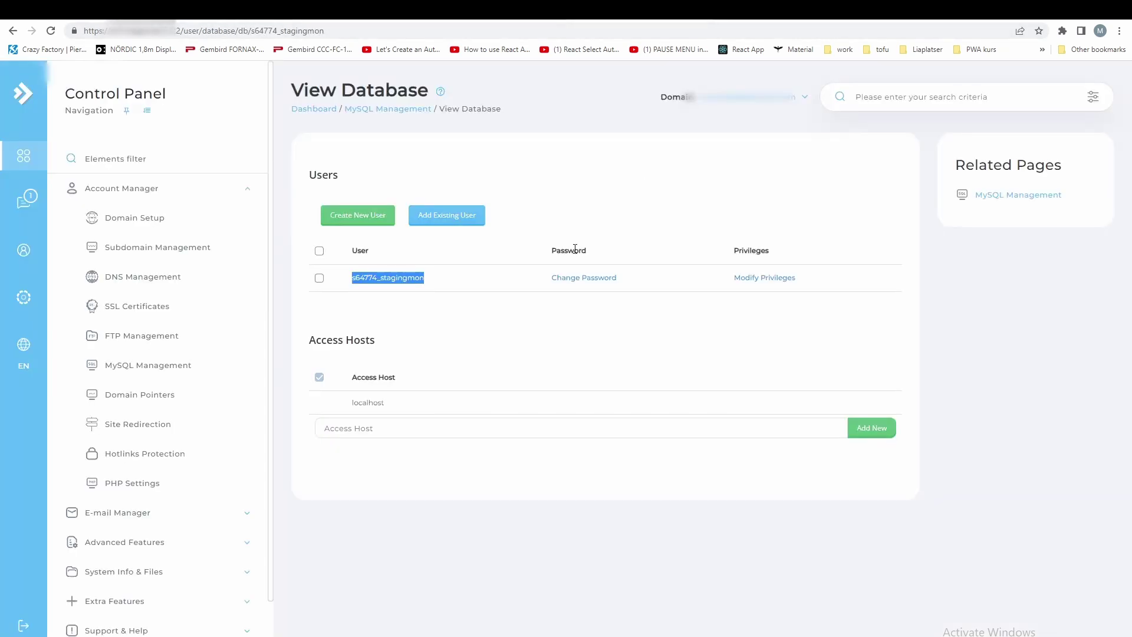
double_click(378, 405)
click(472, 10)
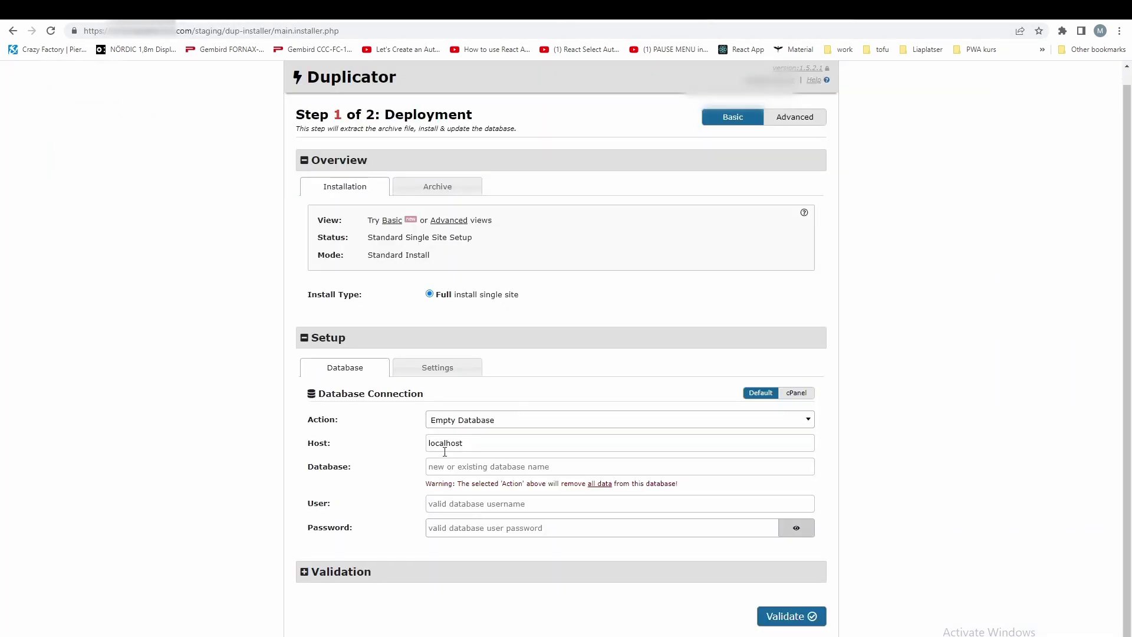
double_click(344, 475)
Step: Copy the staging database's user name from the hosting control panel and enter it as both Database and User in the installer
click(361, 20)
drag(424, 277, 351, 283)
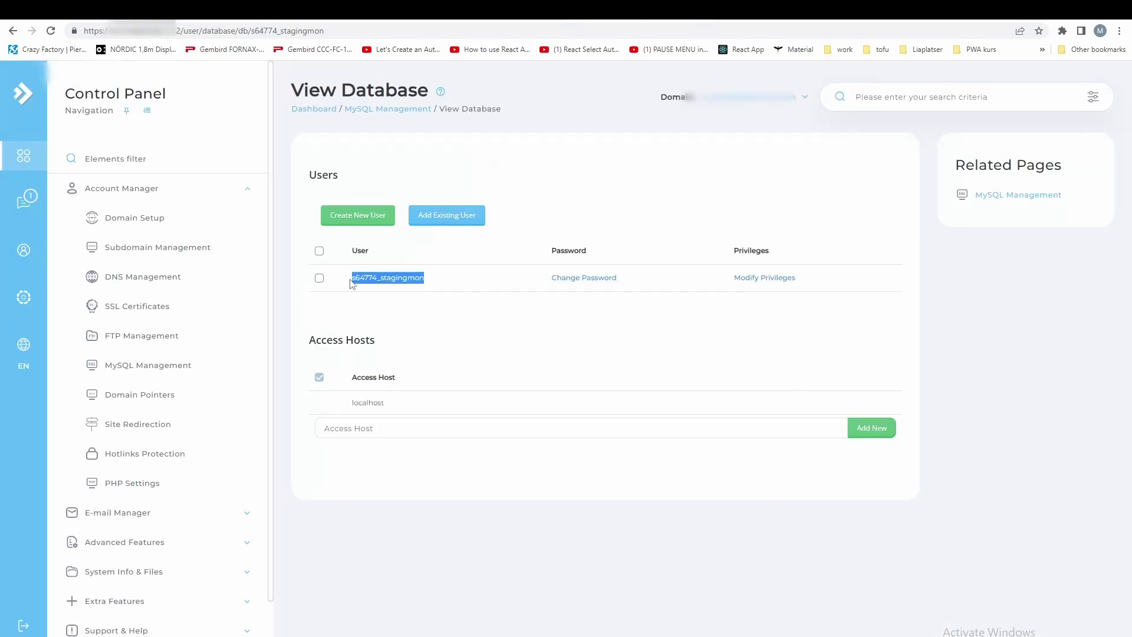
click(218, 10)
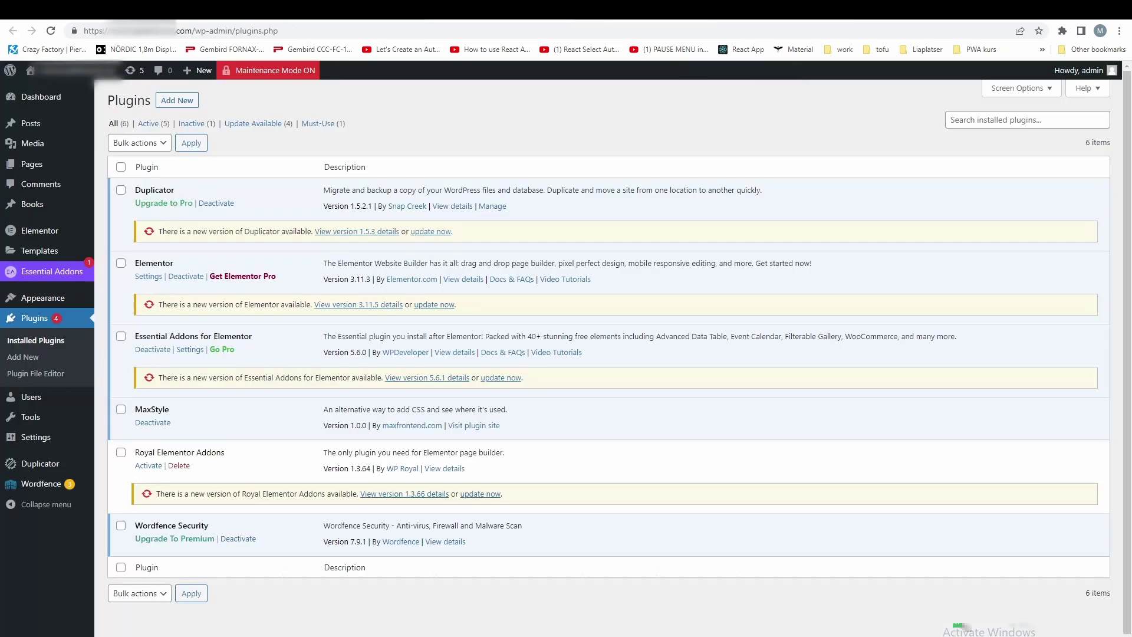
click(77, 10)
click(496, 10)
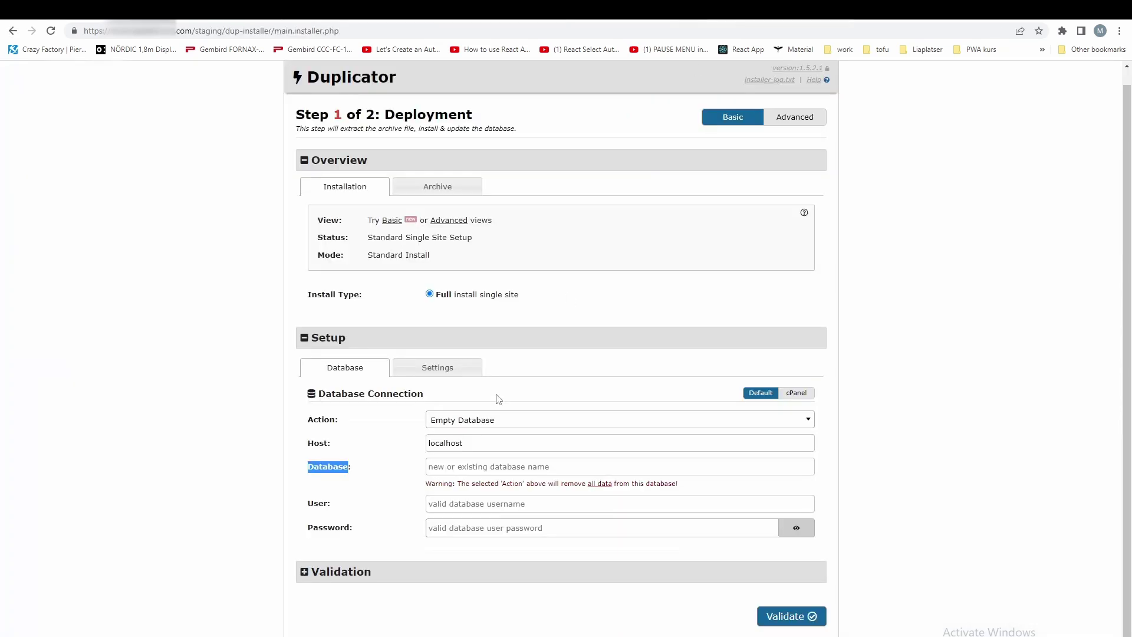
click(464, 467)
key(ctrl+v)
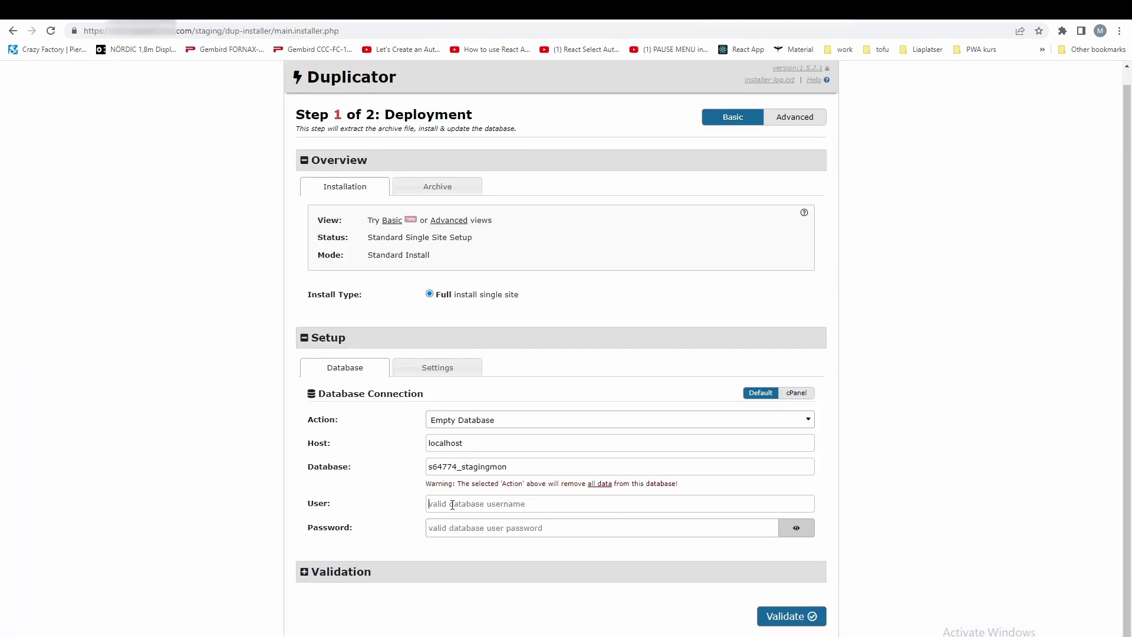
key(ctrl+v)
Step: Enter the database user's password in the database connection and run the system validation
click(464, 529)
text(••)
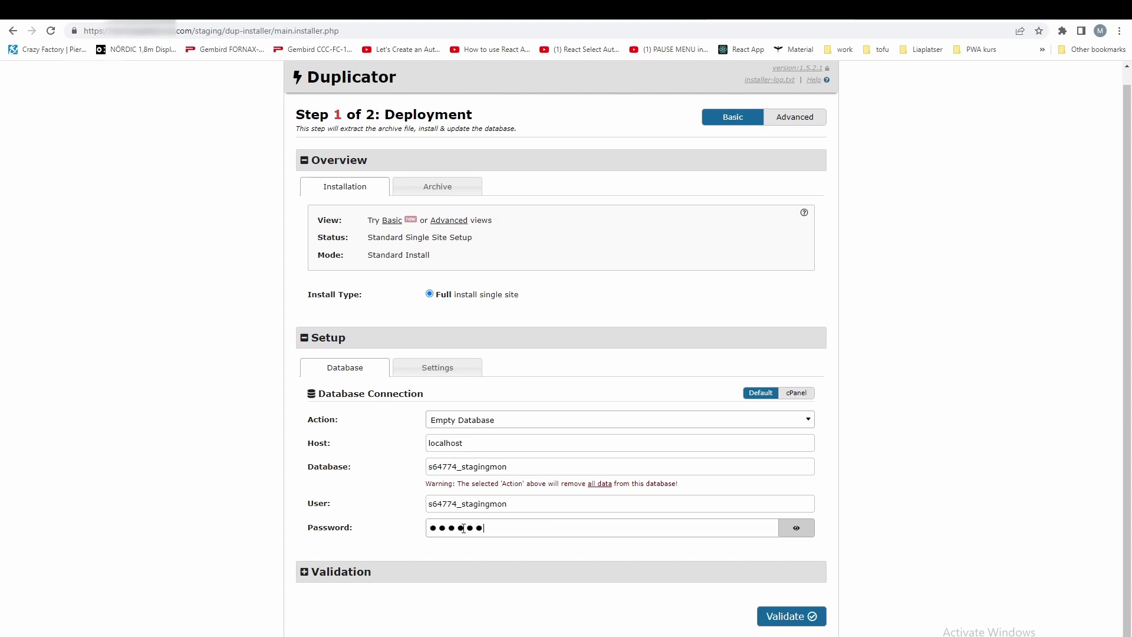
text(•••••••••••••)
drag(567, 527, 355, 537)
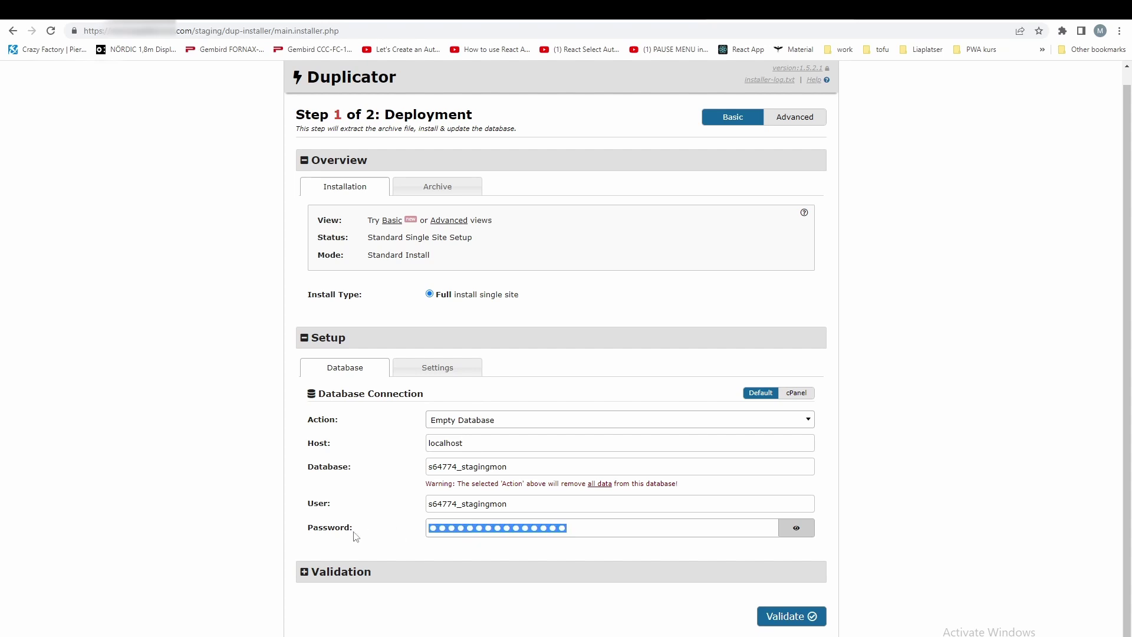
text(•••••••••)
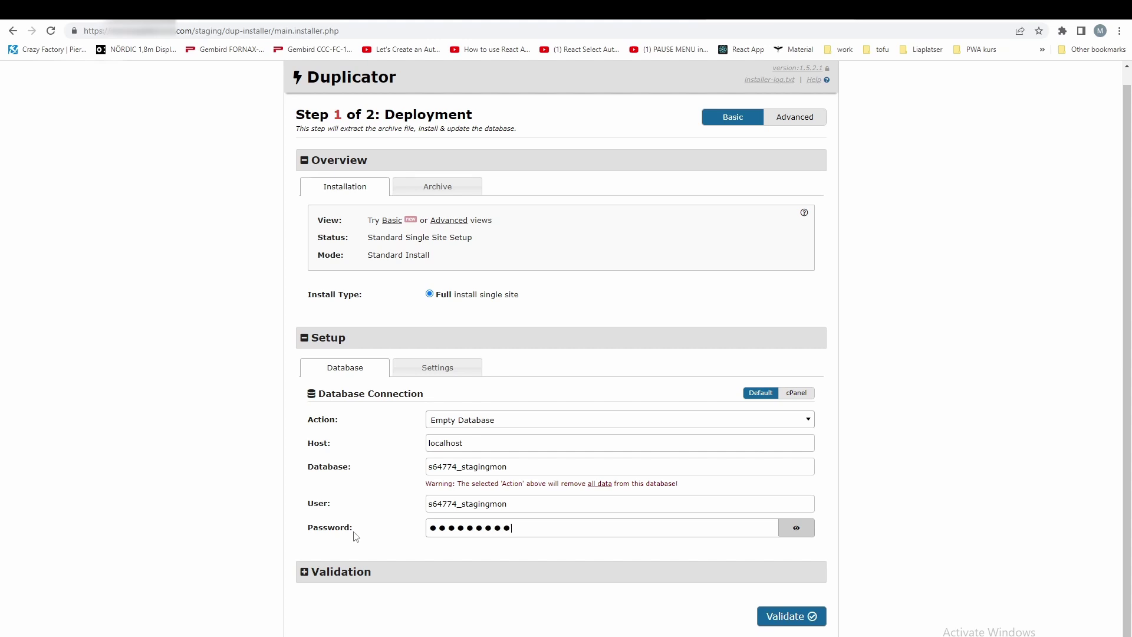
text(••••)
click(775, 617)
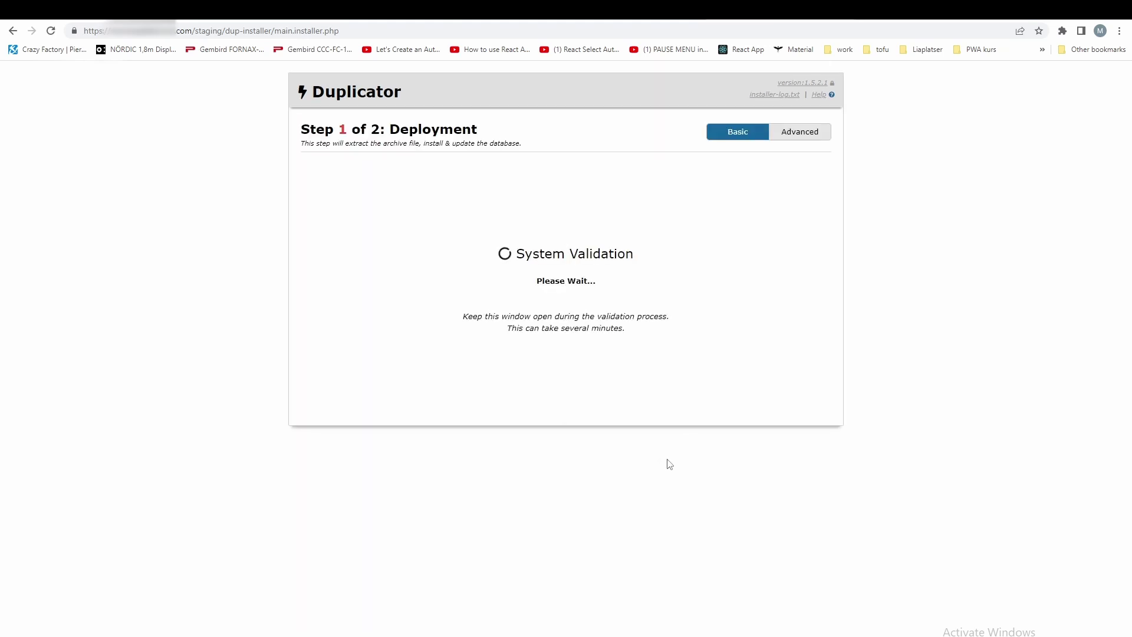
Step: Review the validation results and look through the downloaded staging archive's root files and wp-content/plugins folder for Wordfence
scroll(422, 295, down, 3)
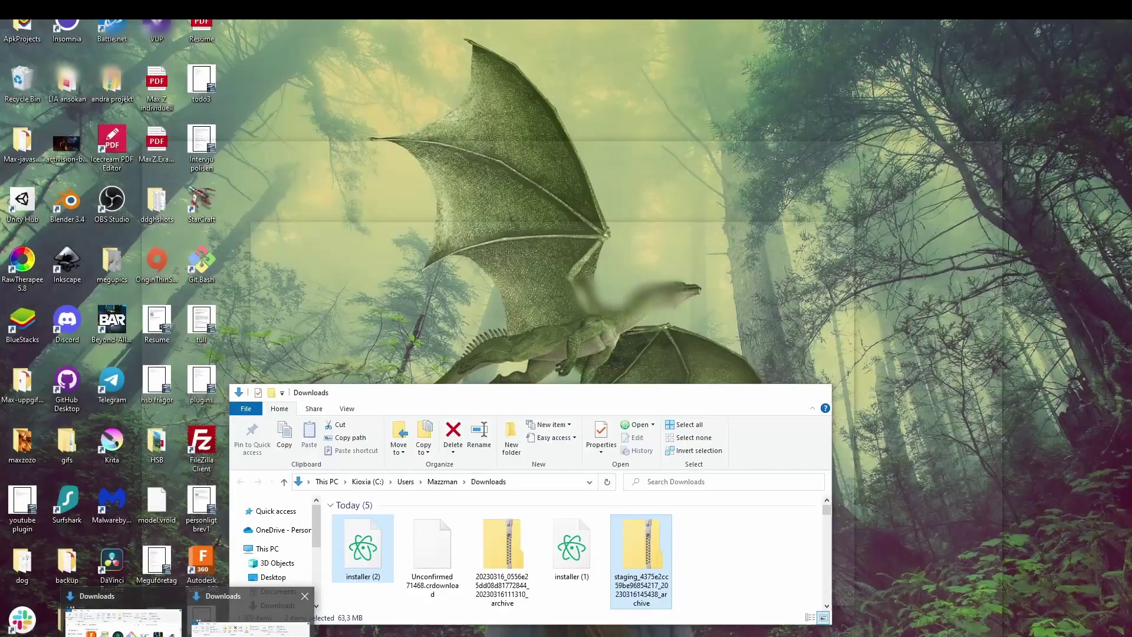
click(251, 616)
click(624, 540)
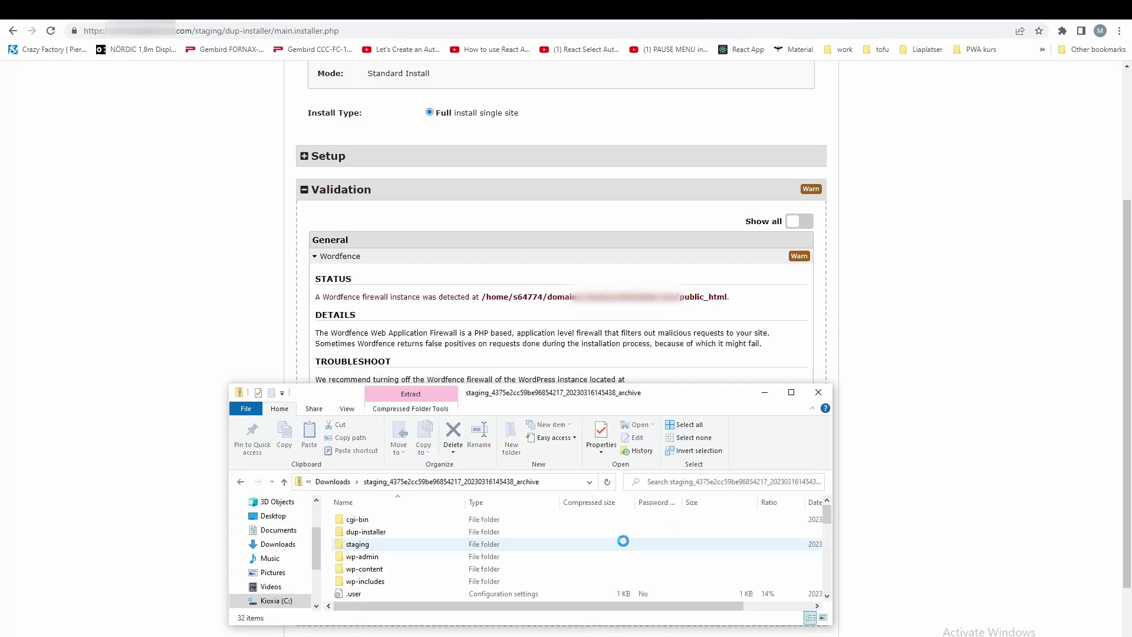
scroll(416, 562, down, 2)
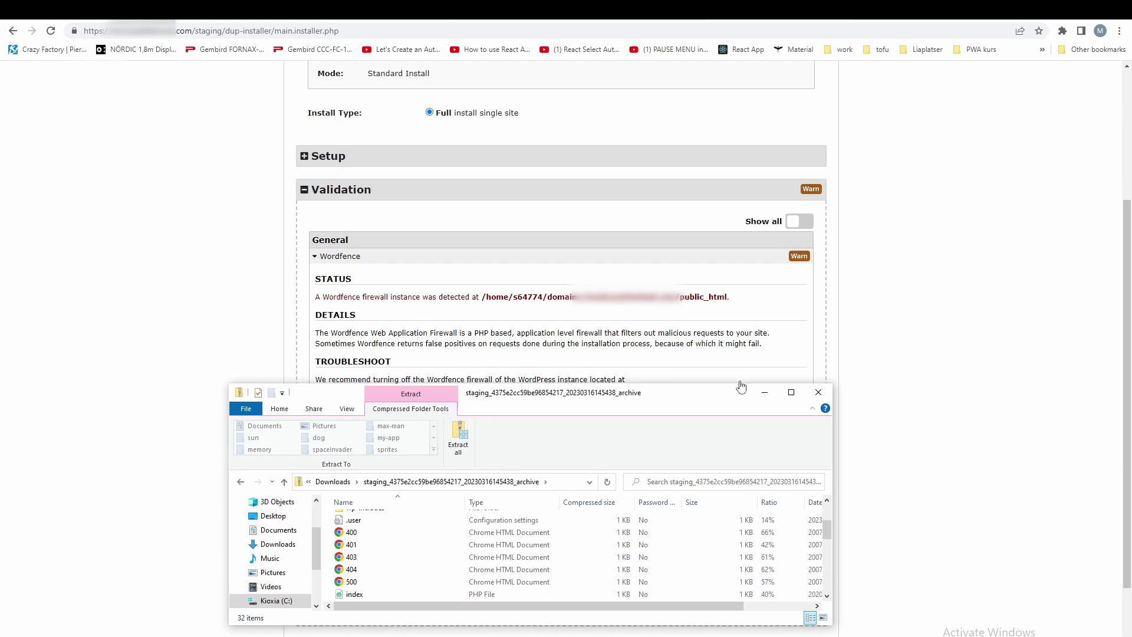
click(791, 392)
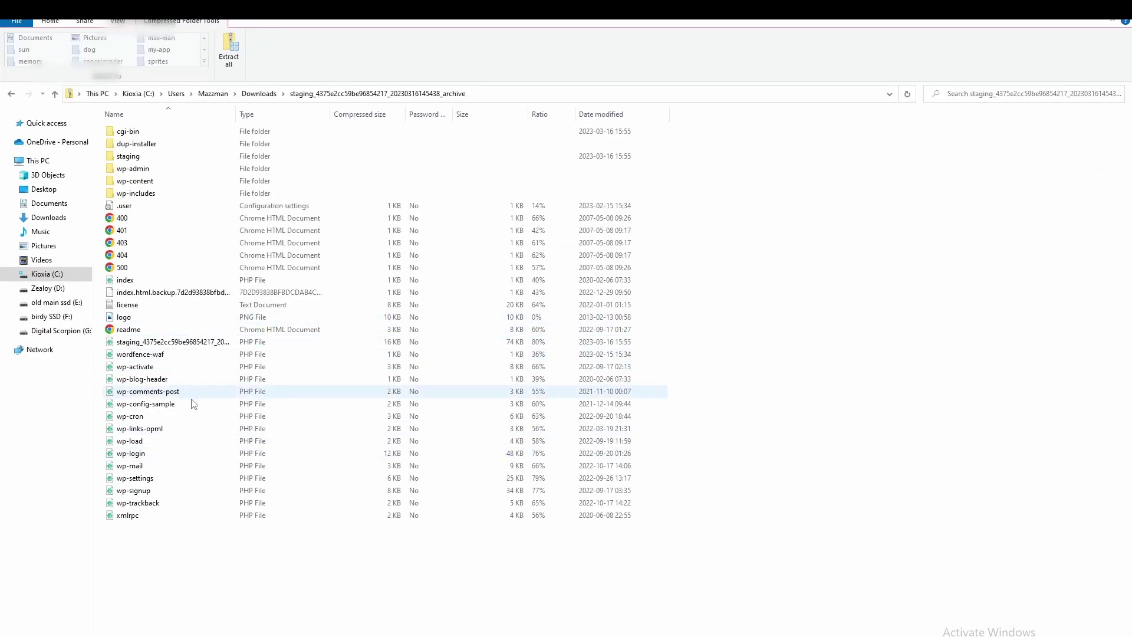
click(223, 355)
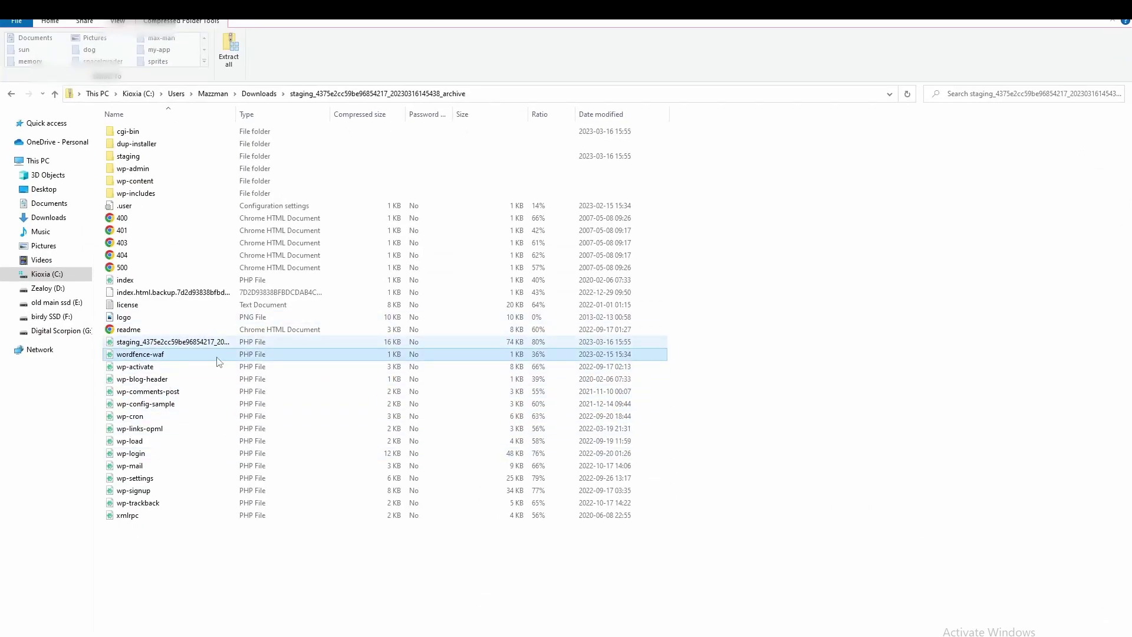
double_click(151, 179)
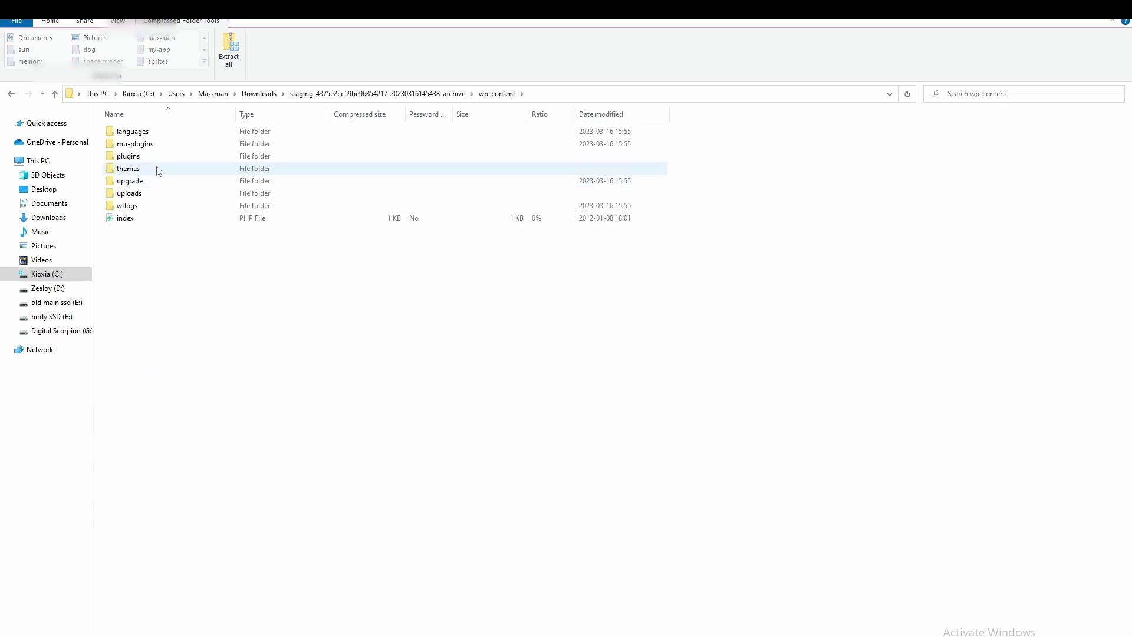
click(163, 157)
double_click(164, 158)
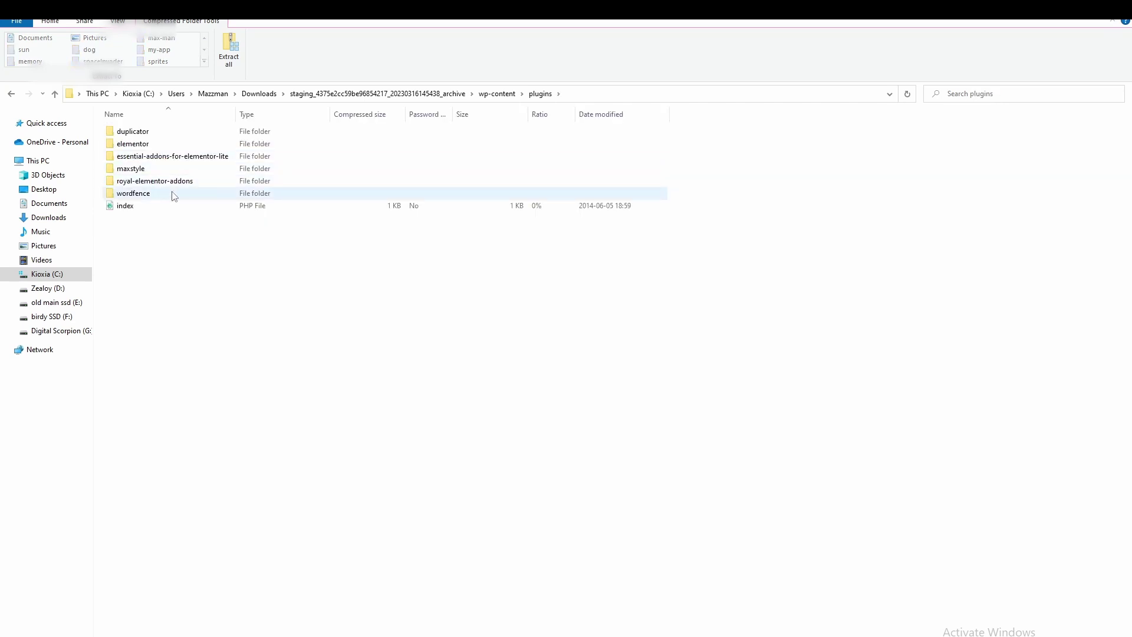
Step: Return to the installer, accept the terms & notices and proceed to the install confirmation
key(alt+Tab)
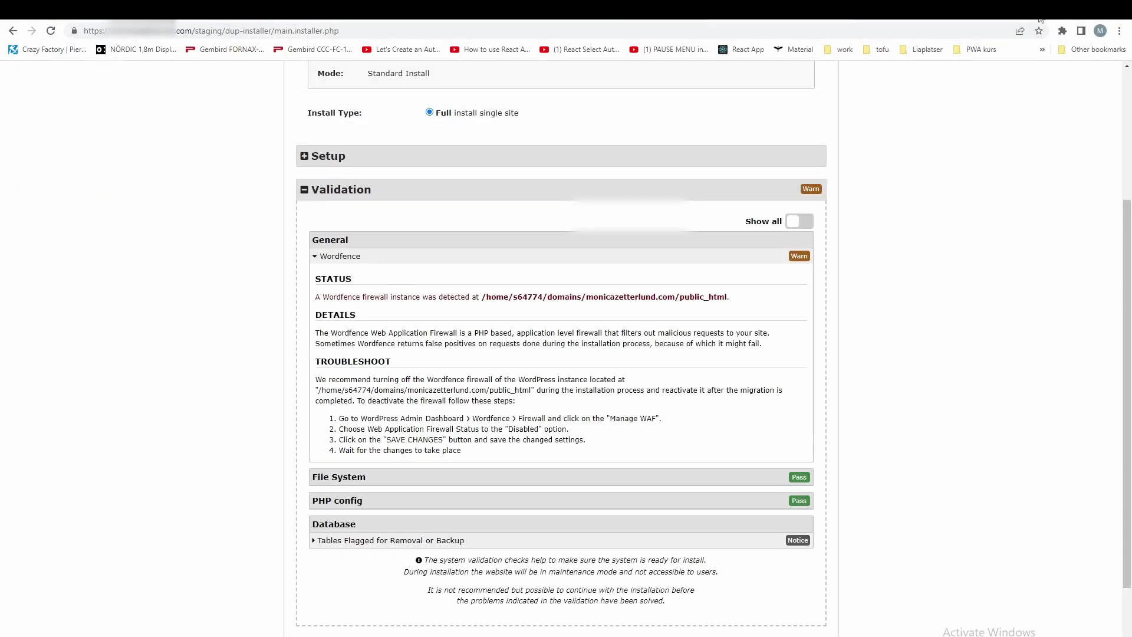
scroll(775, 383, down, 2)
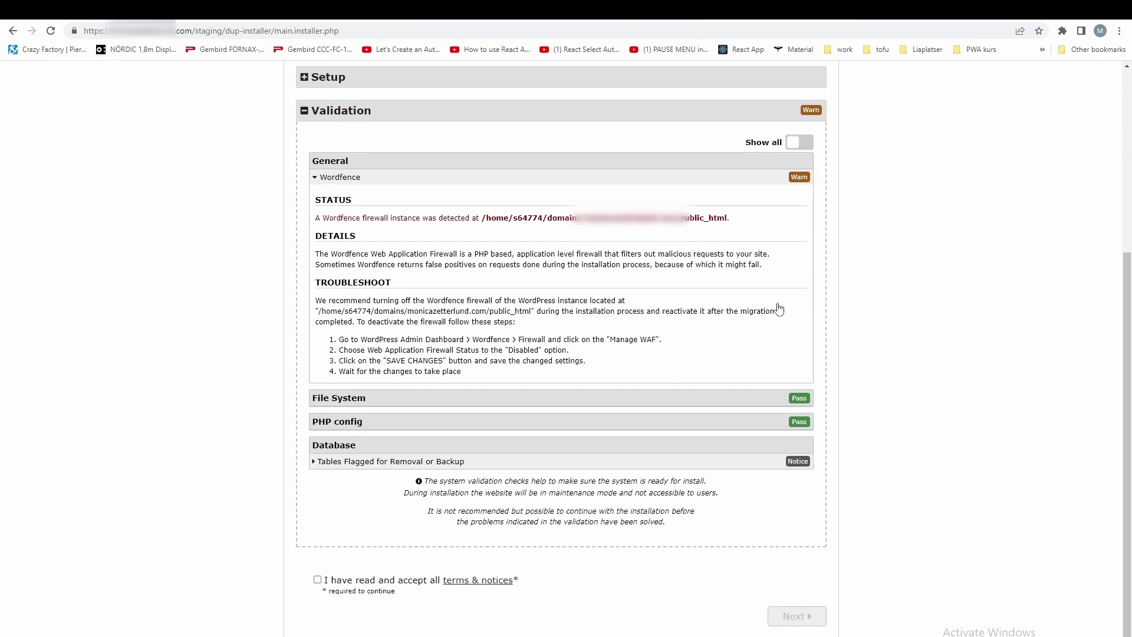
click(318, 580)
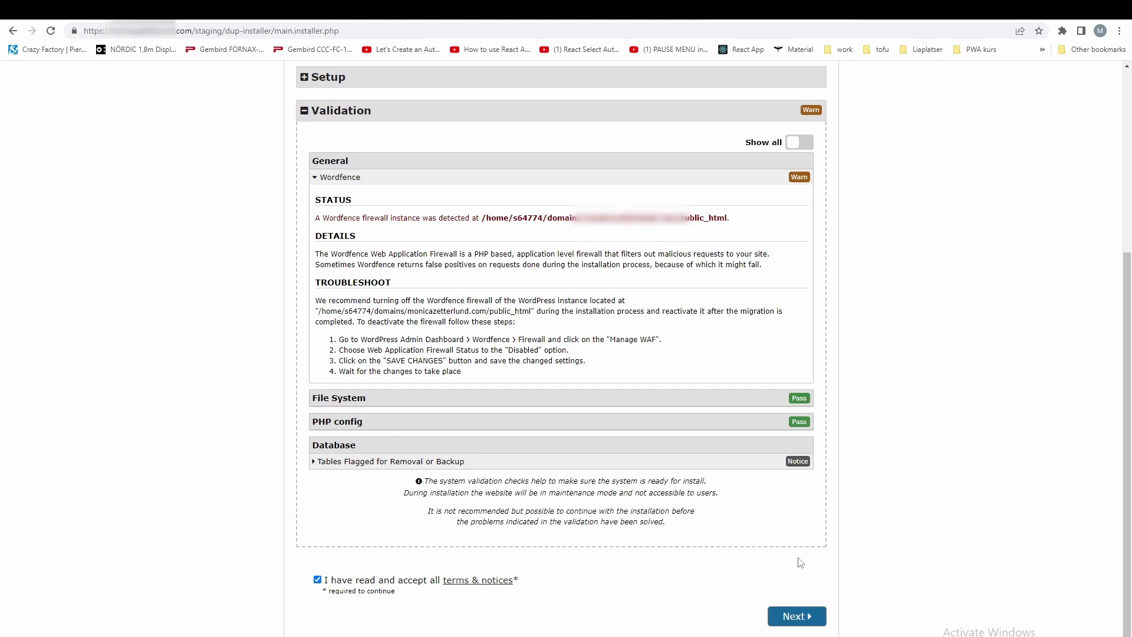
click(795, 617)
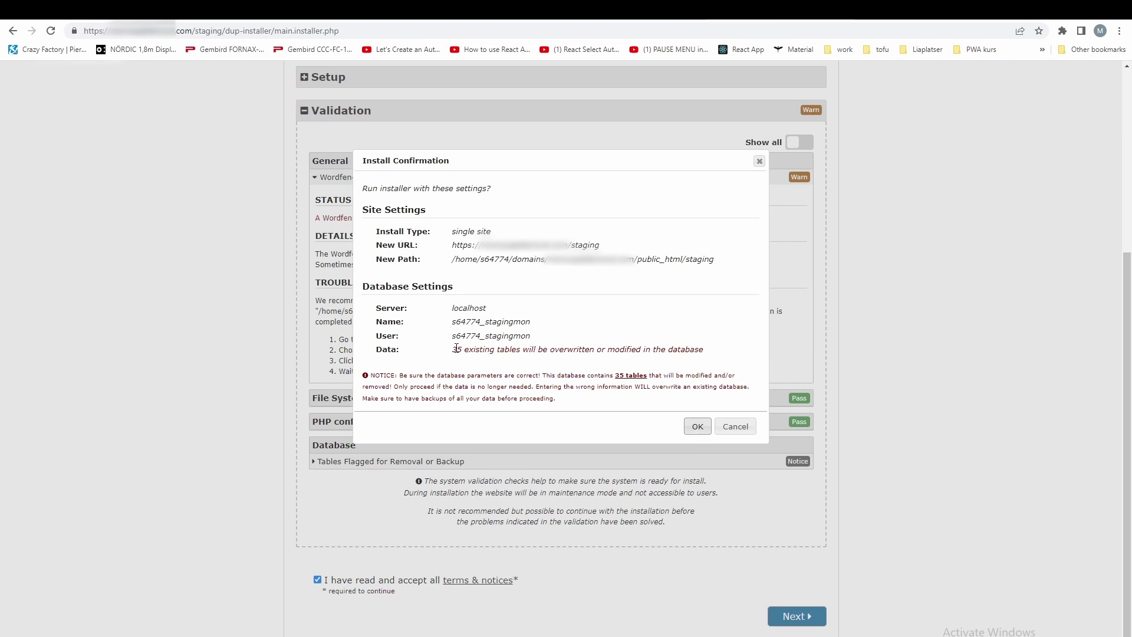
Step: Review the staging database name and the overwrite notice in the install confirmation, and run the installer with these settings
drag(457, 349, 588, 350)
triple_click(589, 352)
double_click(491, 321)
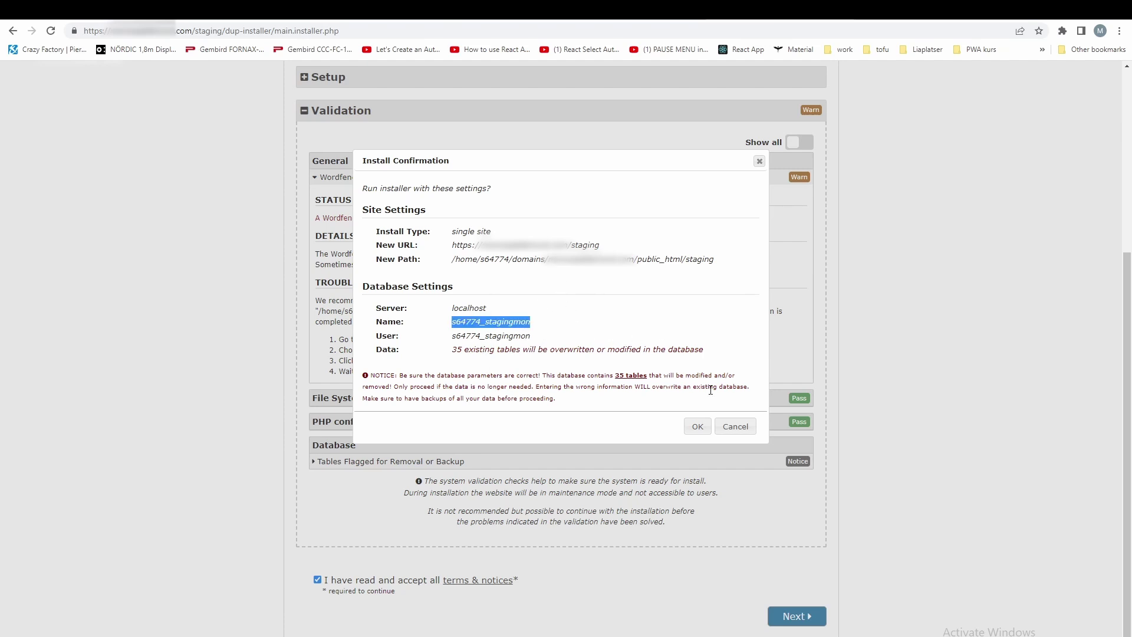
click(694, 427)
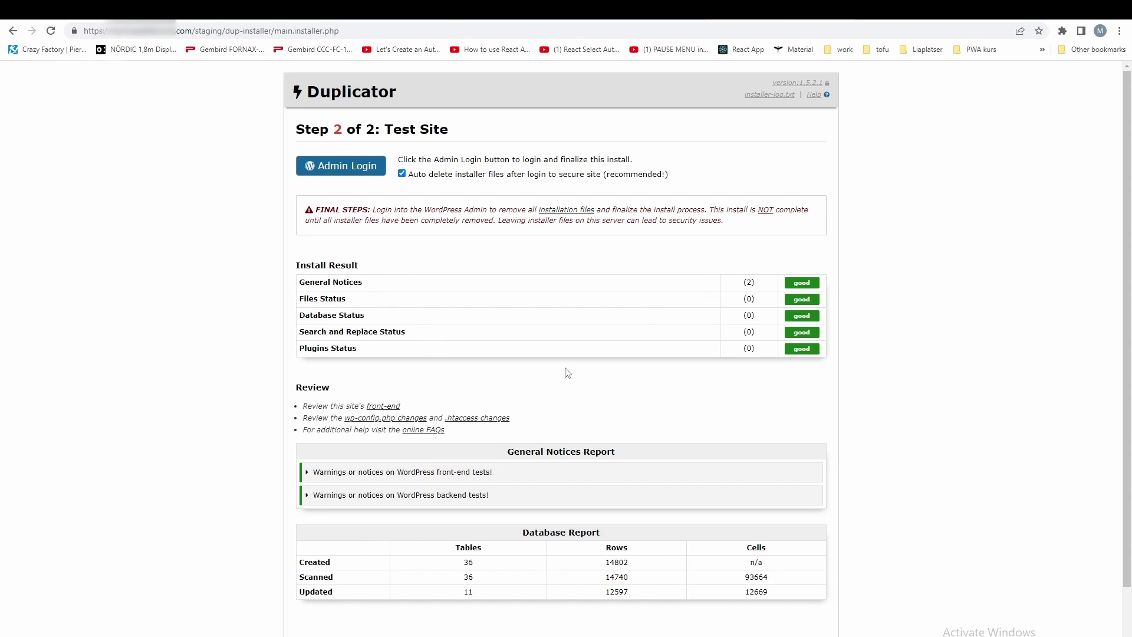
Step: Open the staging site's admin login and sign in with the admin username and account password to finalize the install
click(339, 169)
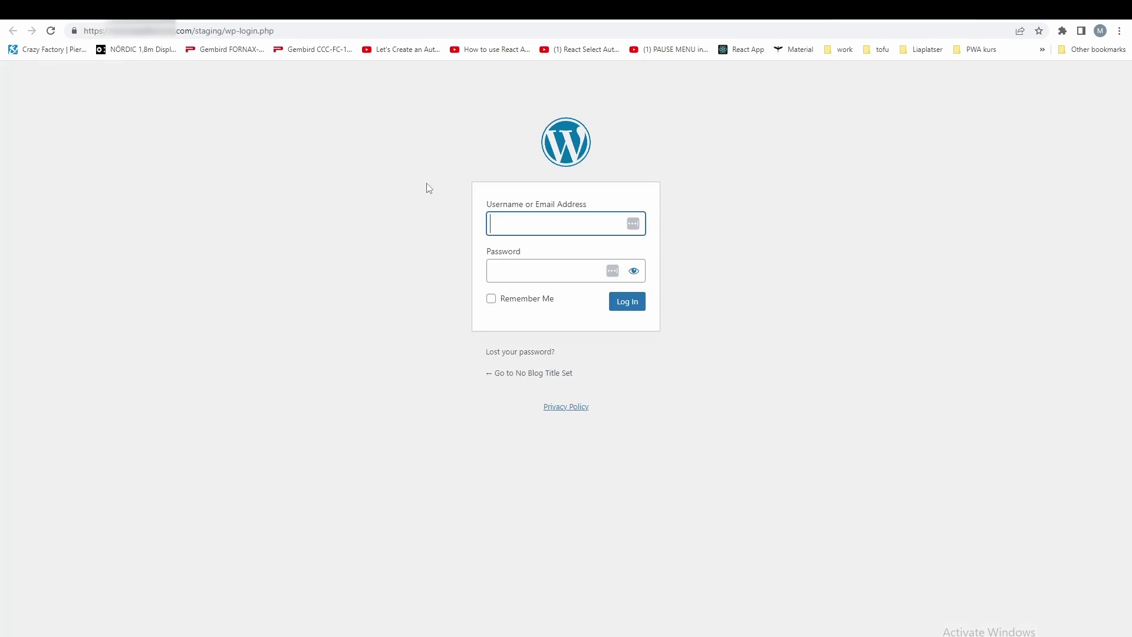
text([unreadable])
key(Tab)
text(••)
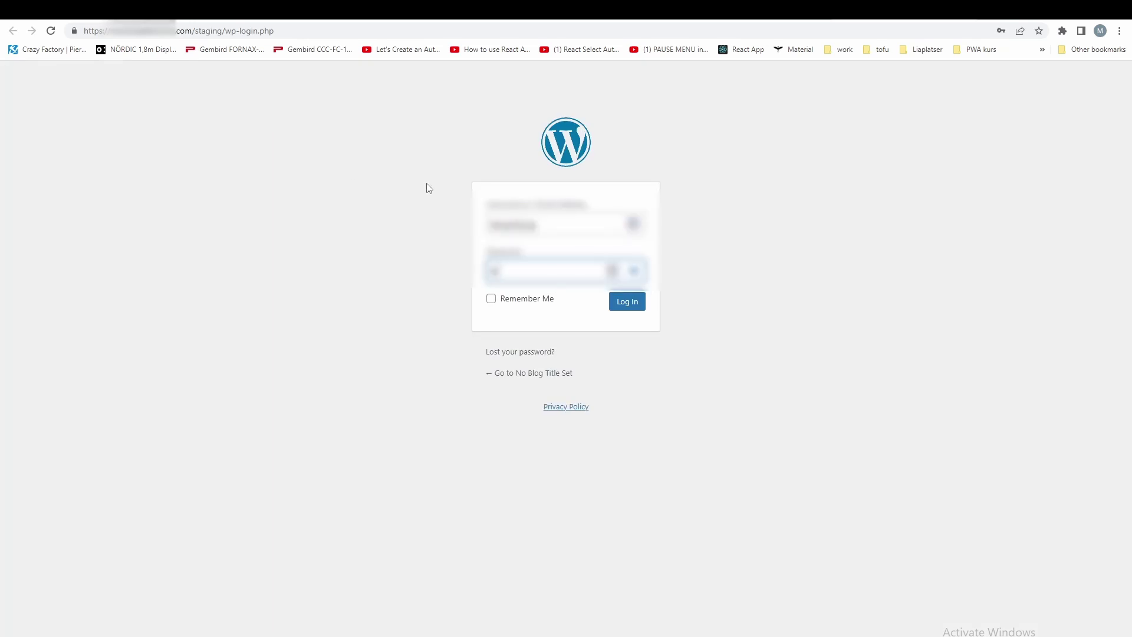
text(•••••••••)
key(BackSpace)
key(BackSpace)
key(BackSpace)
key(BackSpace)
key(BackSpace)
key(BackSpace)
key(BackSpace)
key(BackSpace)
key(BackSpace)
key(BackSpace)
text(••••••••••••••••••••••••••)
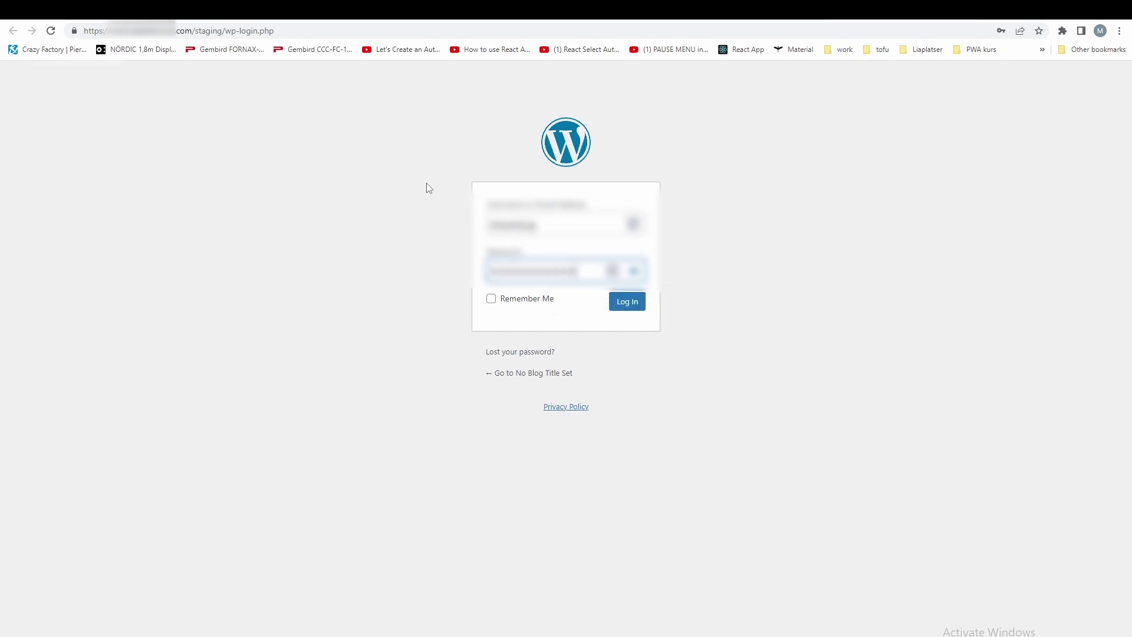
key(Return)
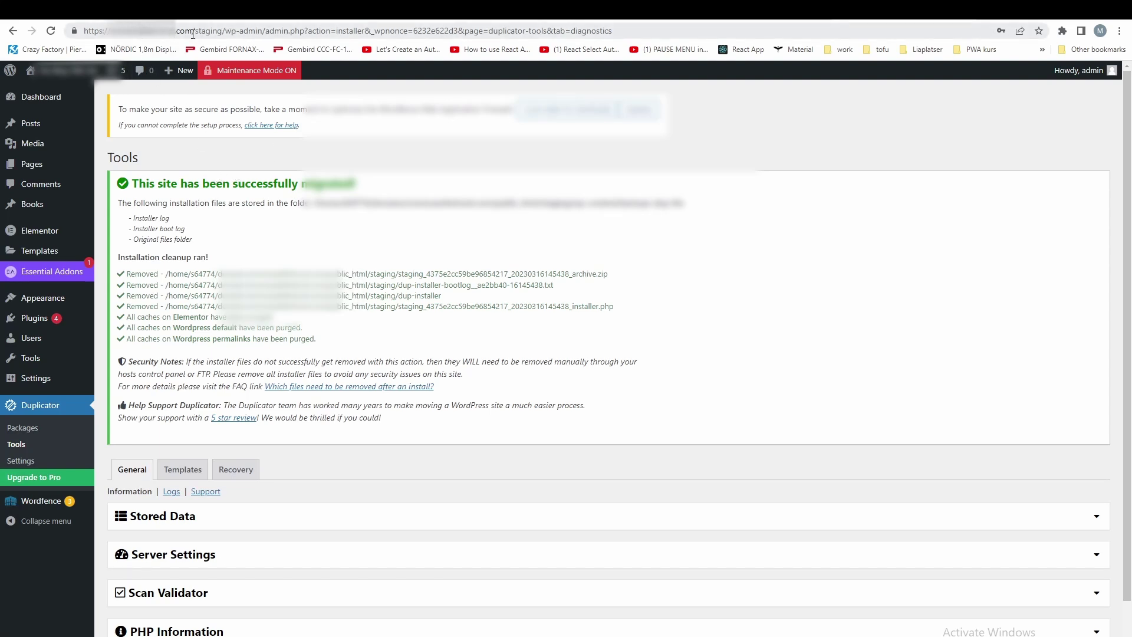
Step: Open the staging site's front end in a separate tab and check the /staging/ part of its address
drag(195, 33, 221, 33)
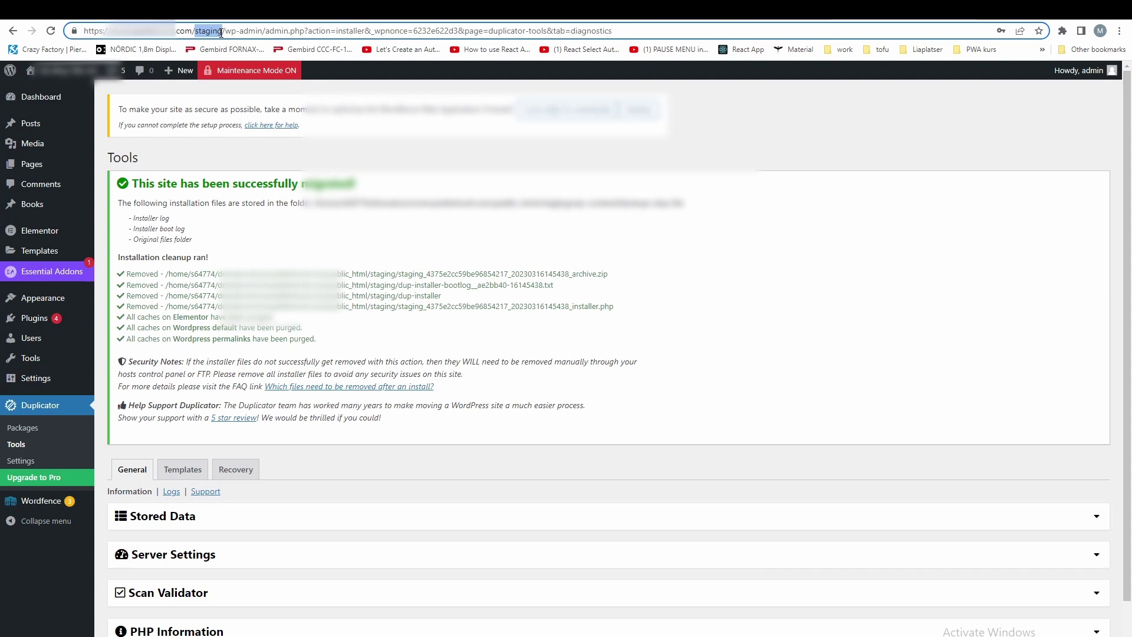
right_click(59, 70)
click(112, 75)
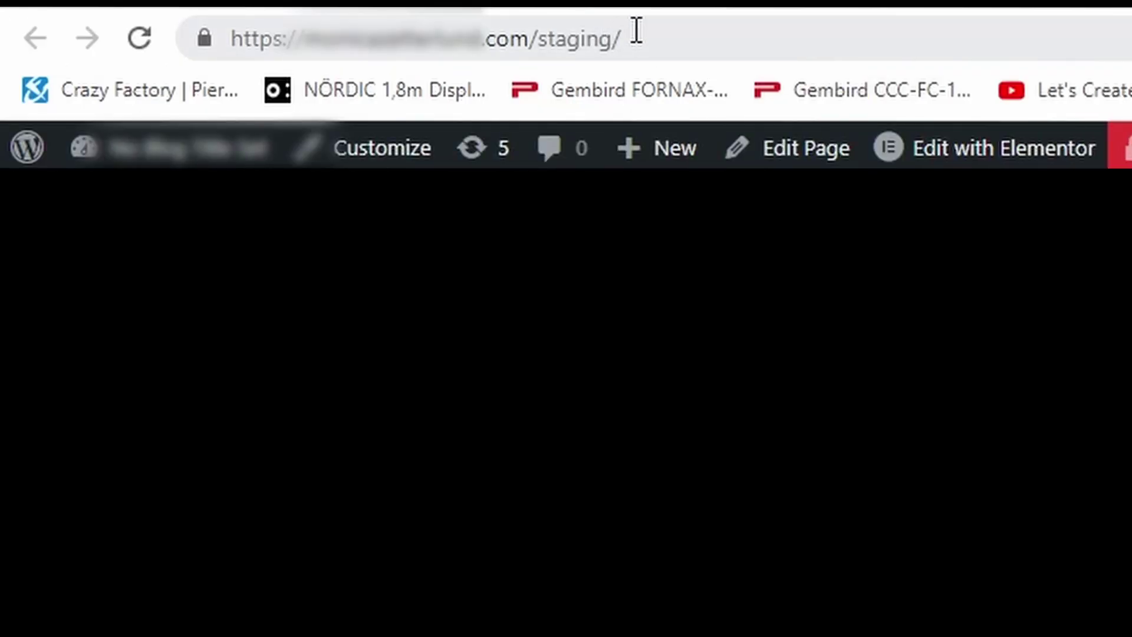
drag(637, 31, 529, 38)
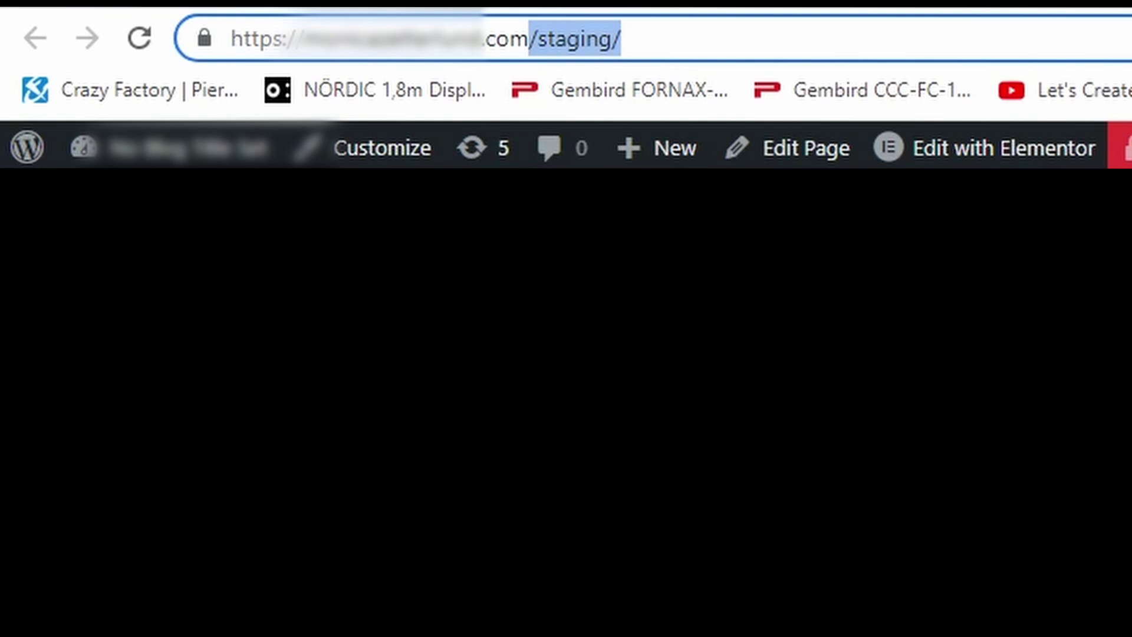
drag(612, 40, 658, 43)
key(ctrl+a)
click(639, 41)
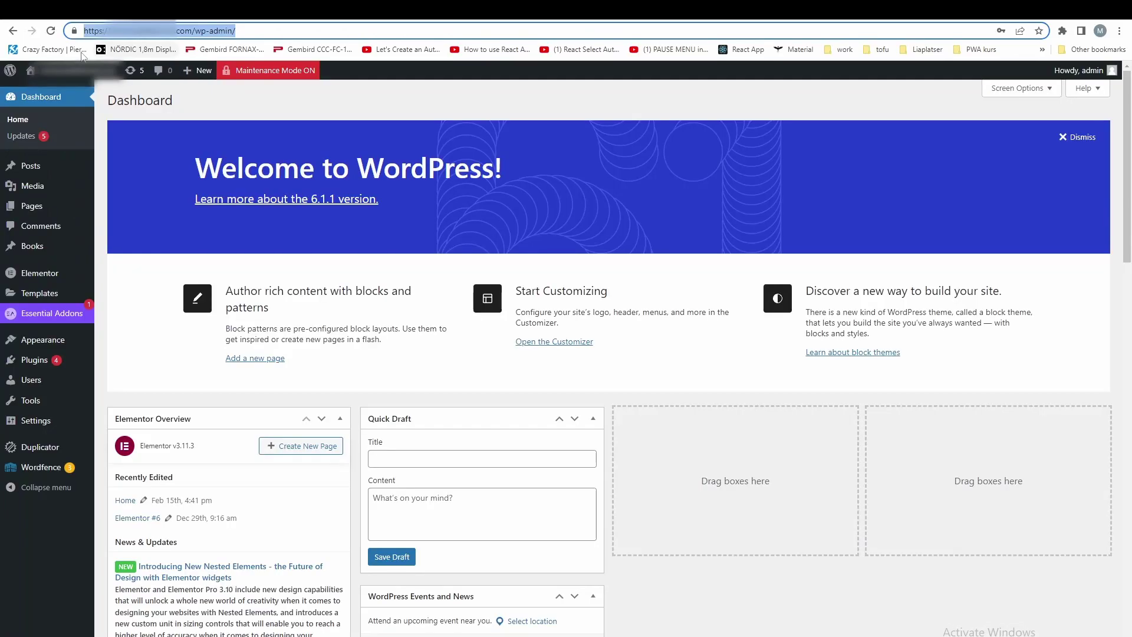
Step: Switch to the original site's WordPress dashboard and bring up the options for its front-end link
right_click(76, 70)
key(Escape)
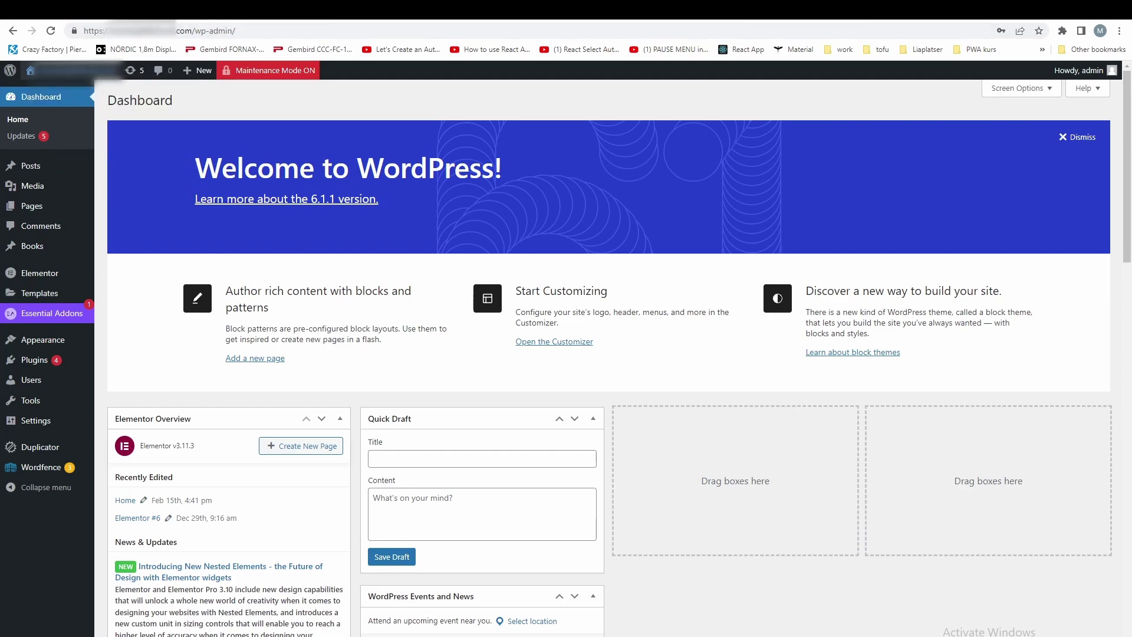